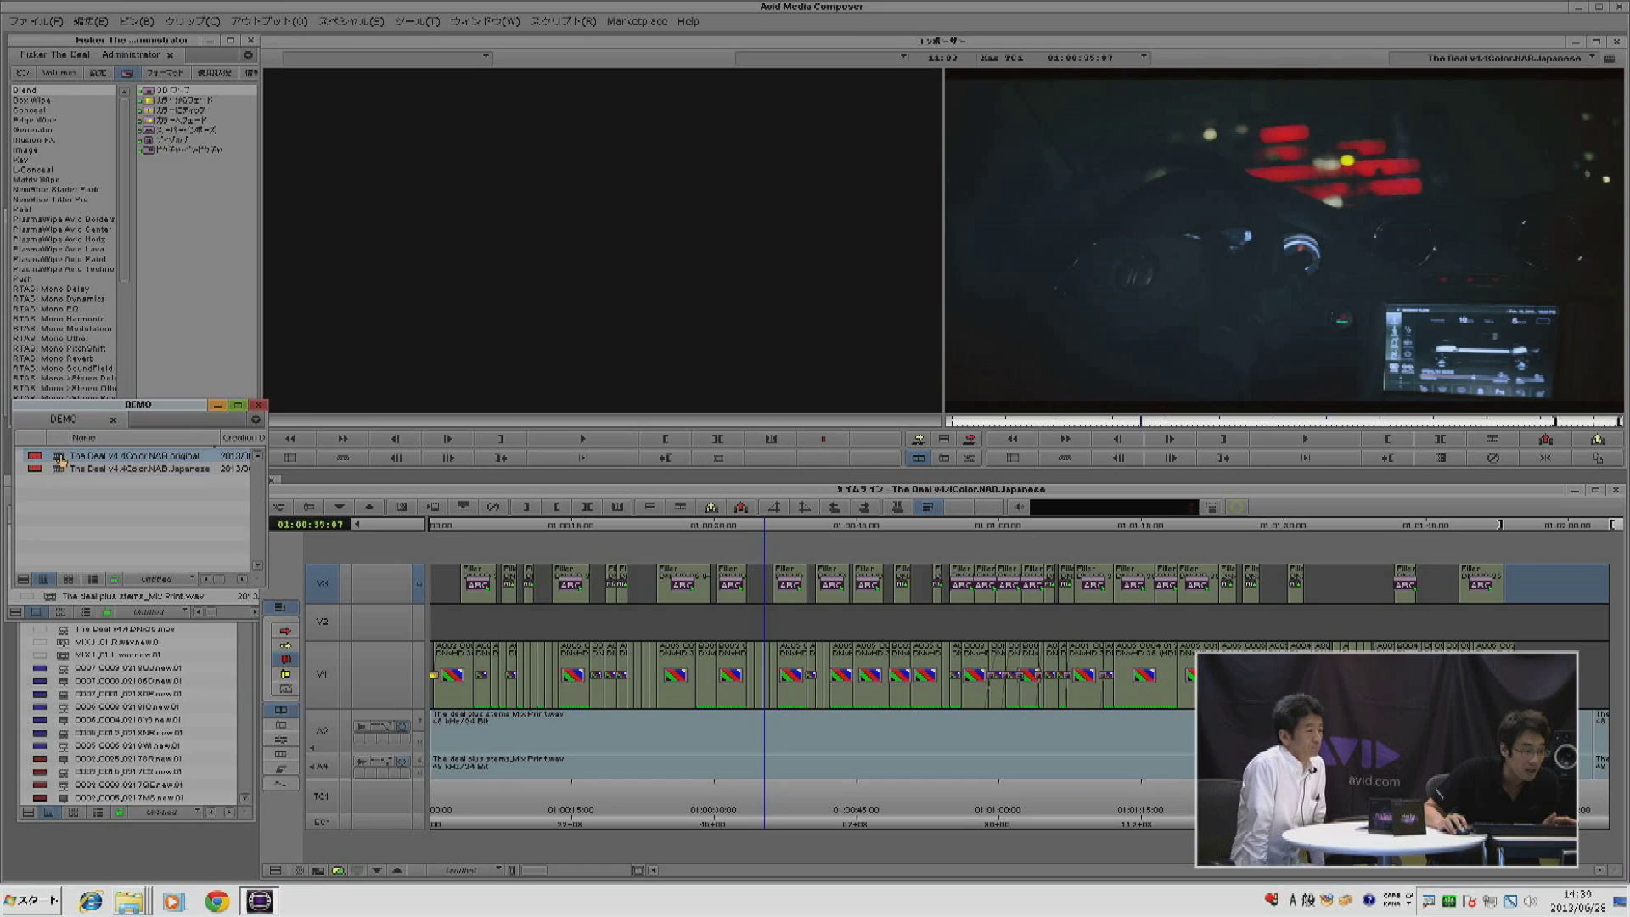
Step: Load the sequence The Deal v4.4Color.NAB.original and turn on the audio waveform display for track A2
click(361, 708)
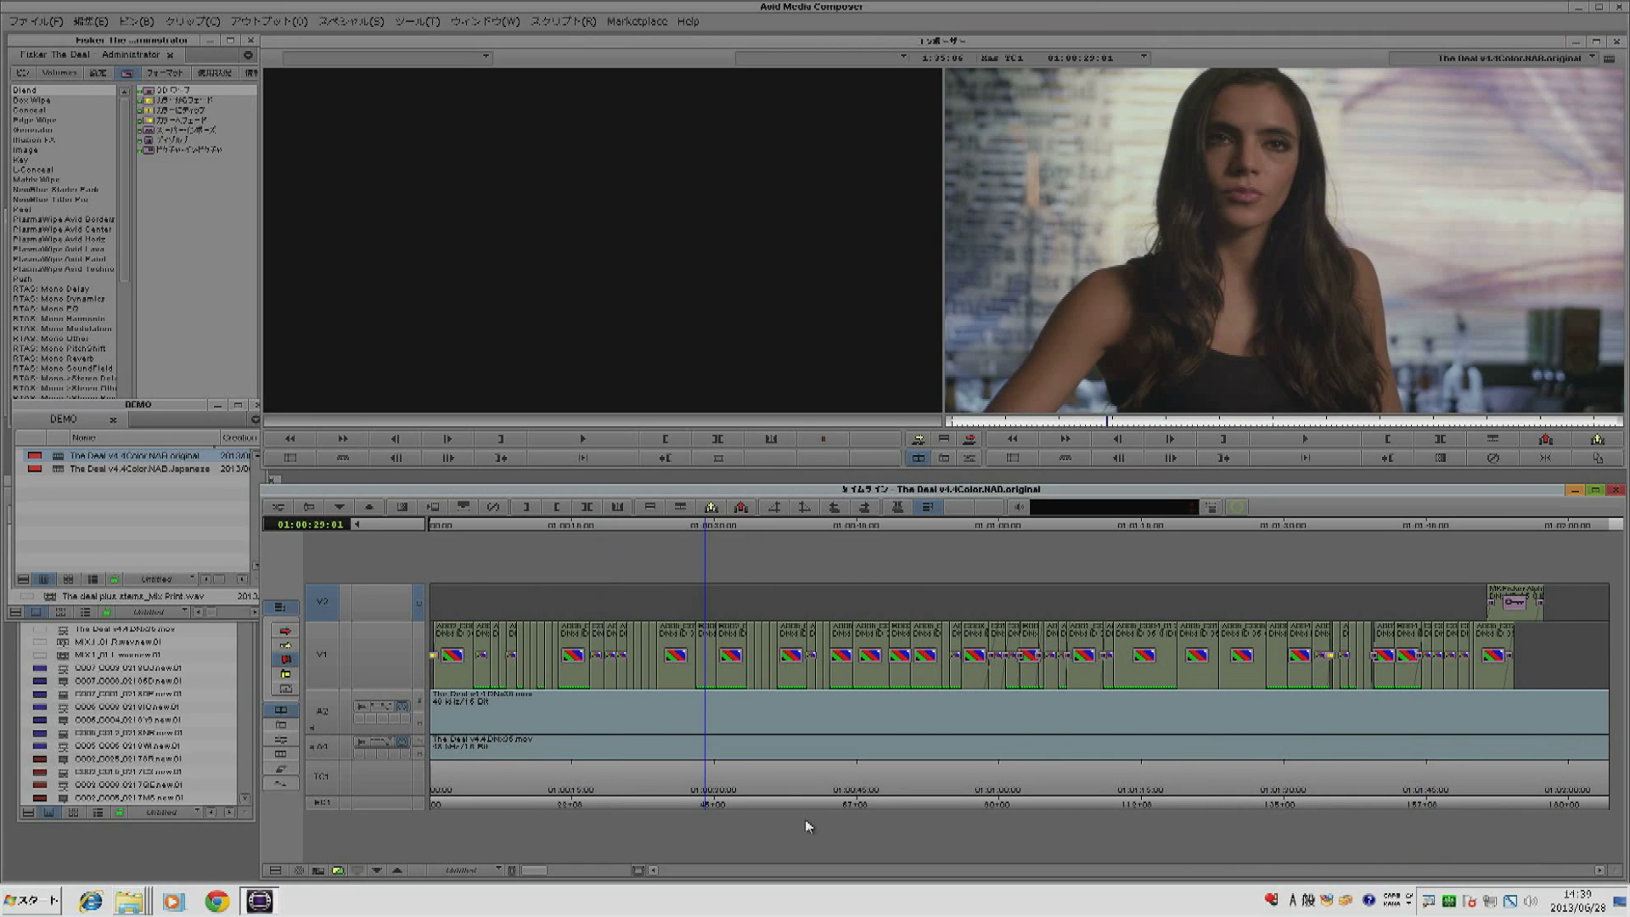
click(361, 709)
click(361, 709)
click(362, 709)
click(361, 709)
click(360, 706)
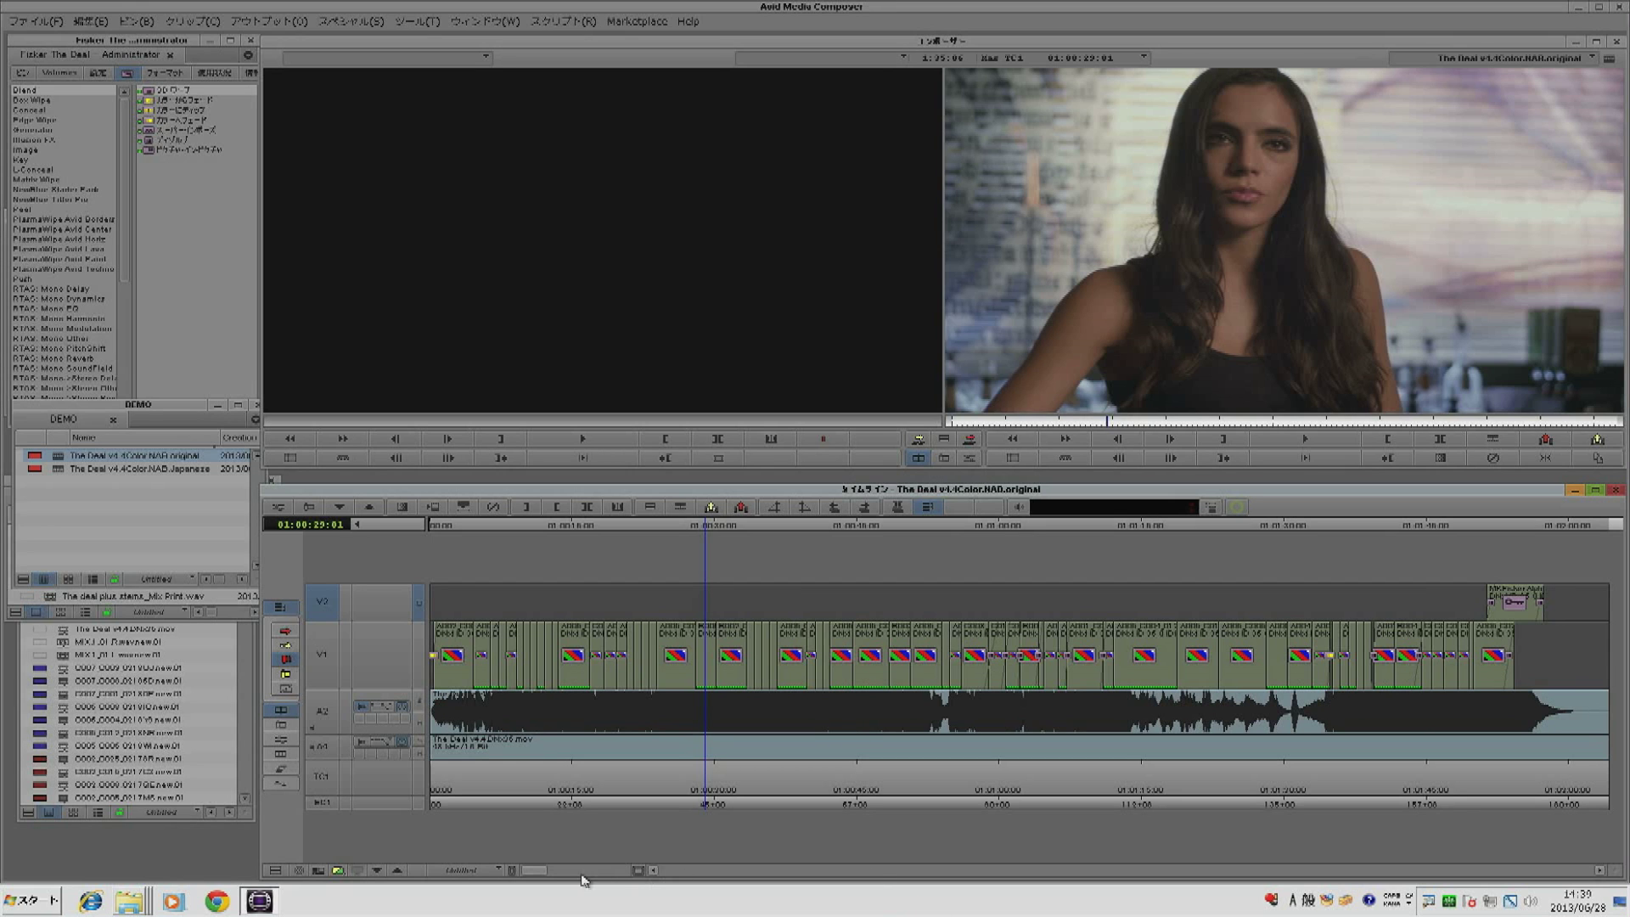
Step: Compare track A2 with its waveform hidden and shown, and examine the waveform at close and full timeline scale
mouse_move(548, 871)
mouse_down()
mouse_move(618, 874)
mouse_move(539, 875)
mouse_up()
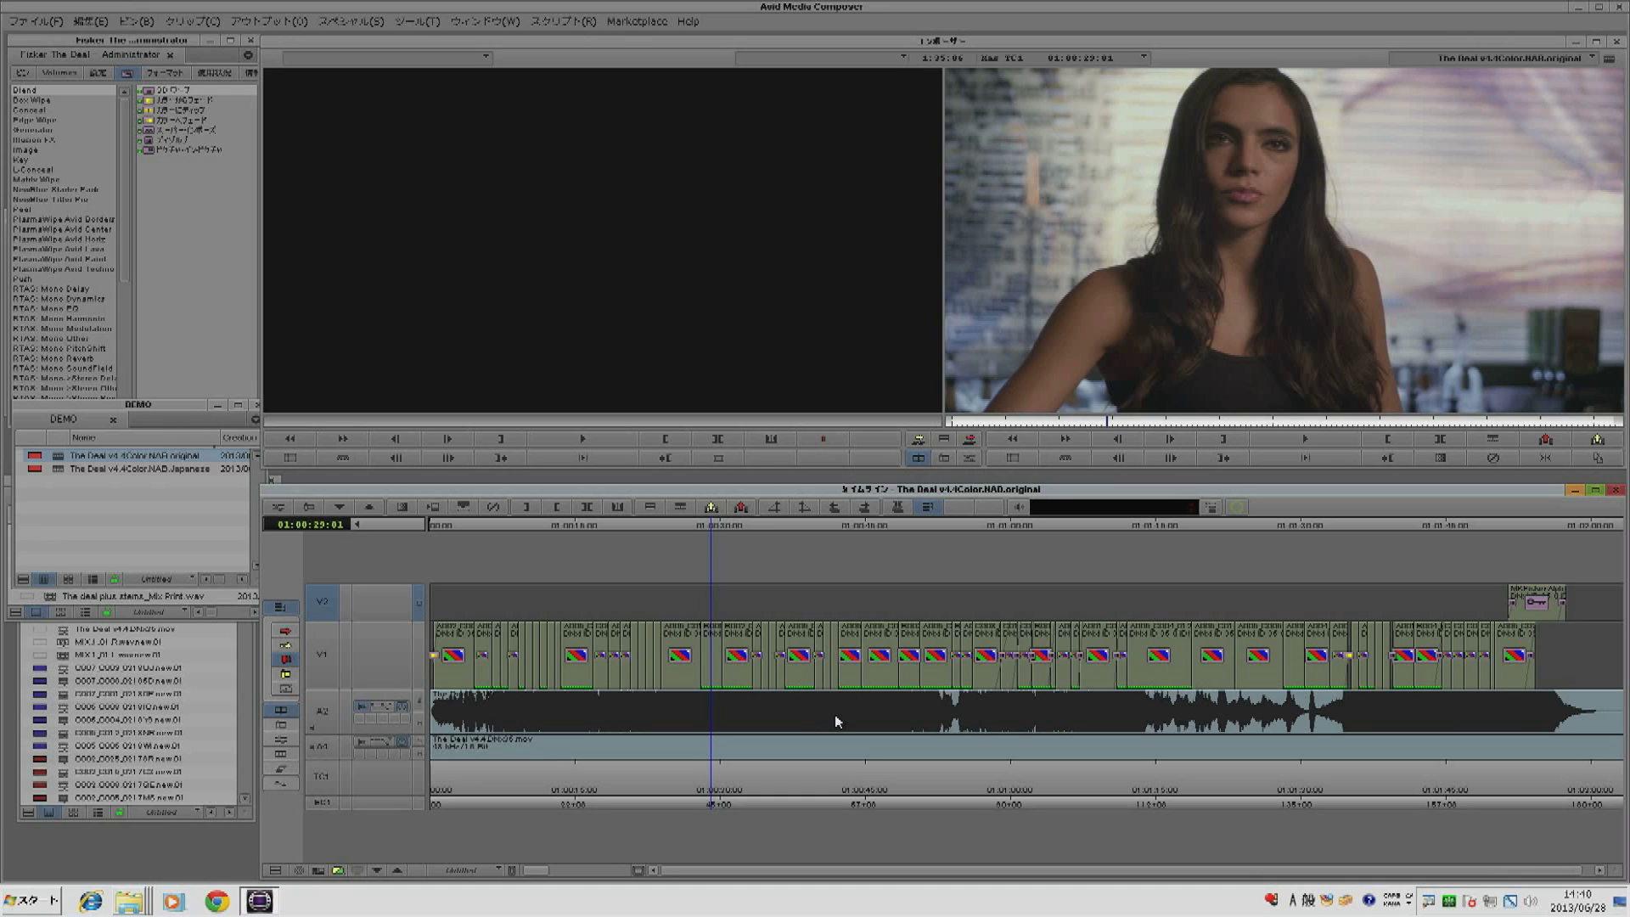
click(363, 712)
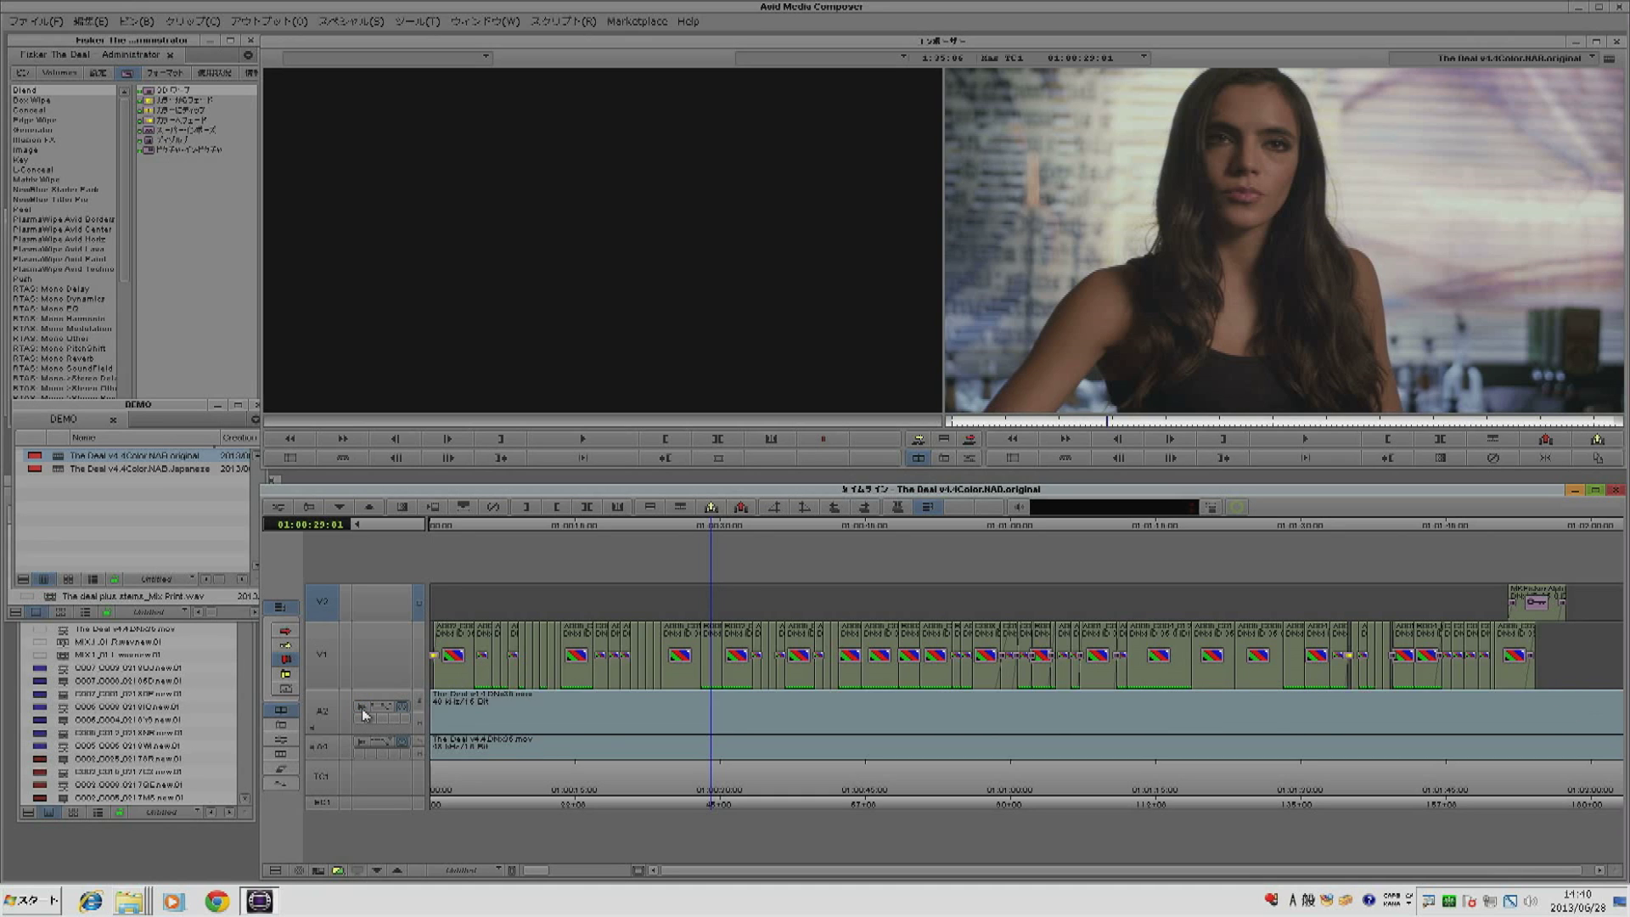
click(363, 711)
drag(552, 870, 613, 870)
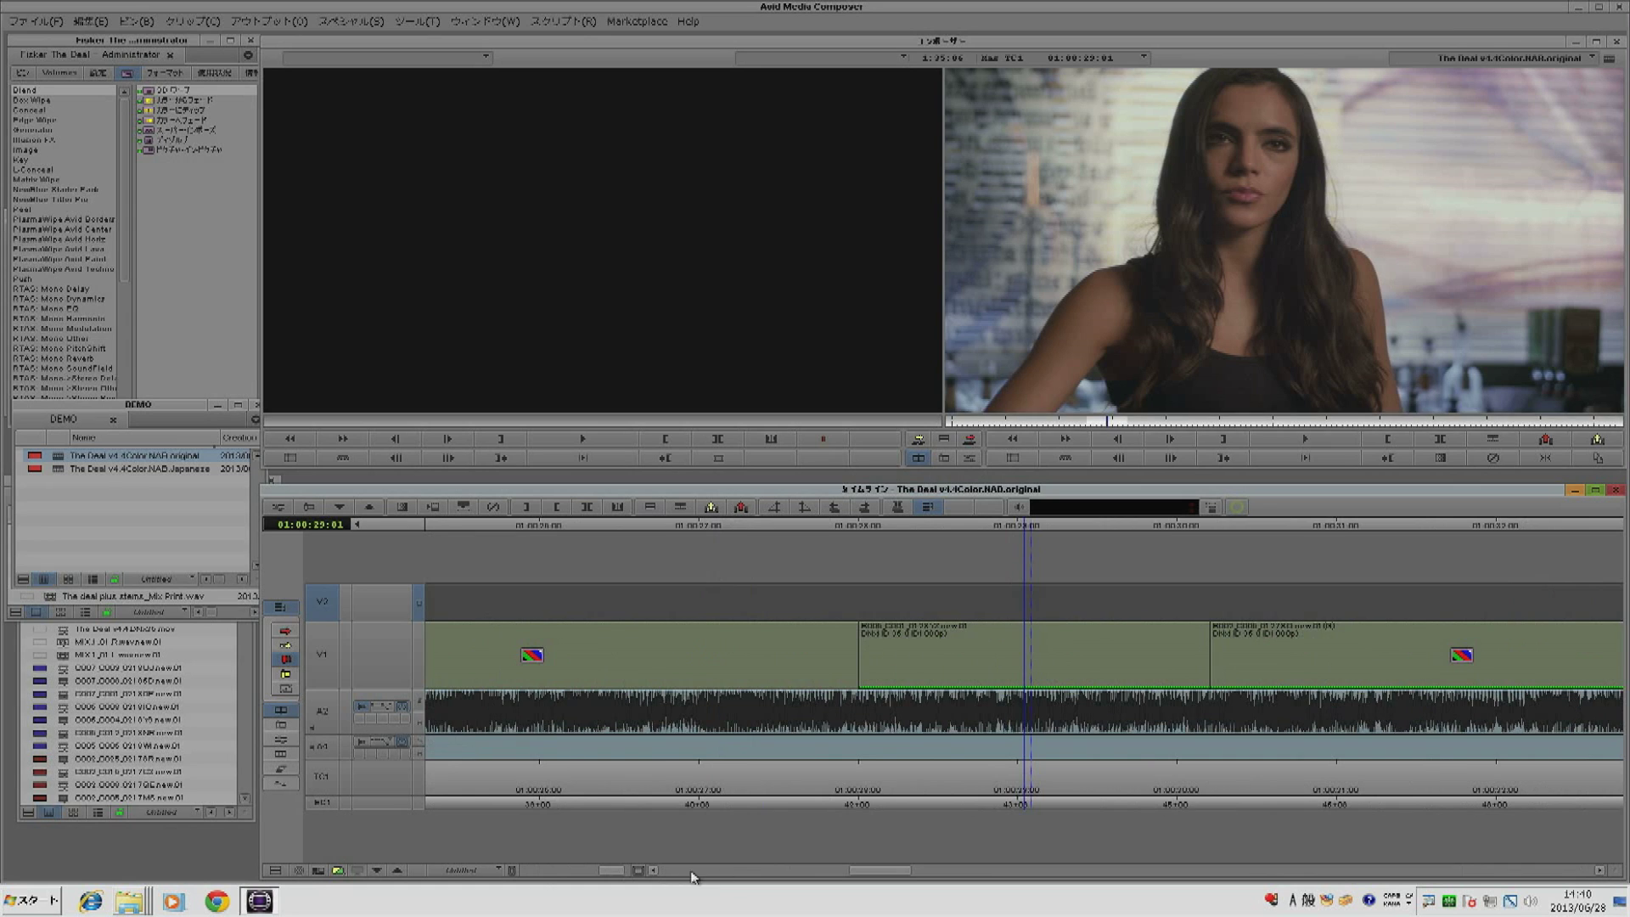
click(642, 874)
drag(641, 874, 509, 875)
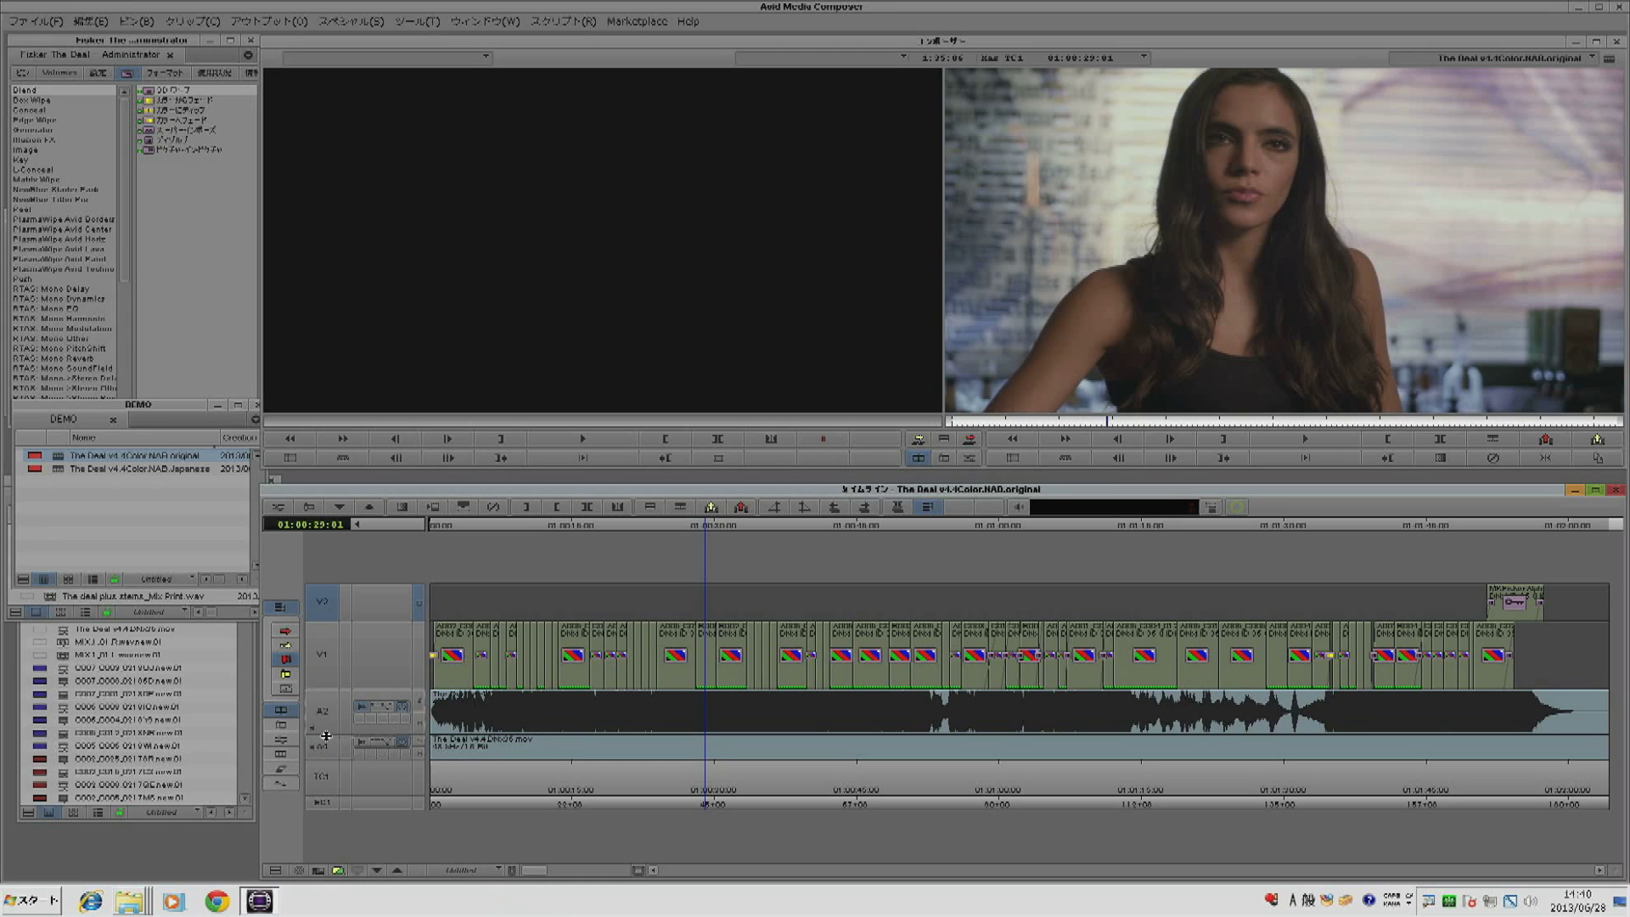
Step: Enlarge track A2 in the timeline and set its audio data display to clip gain (クリップ ゲイン)
drag(326, 736, 327, 758)
click(517, 791)
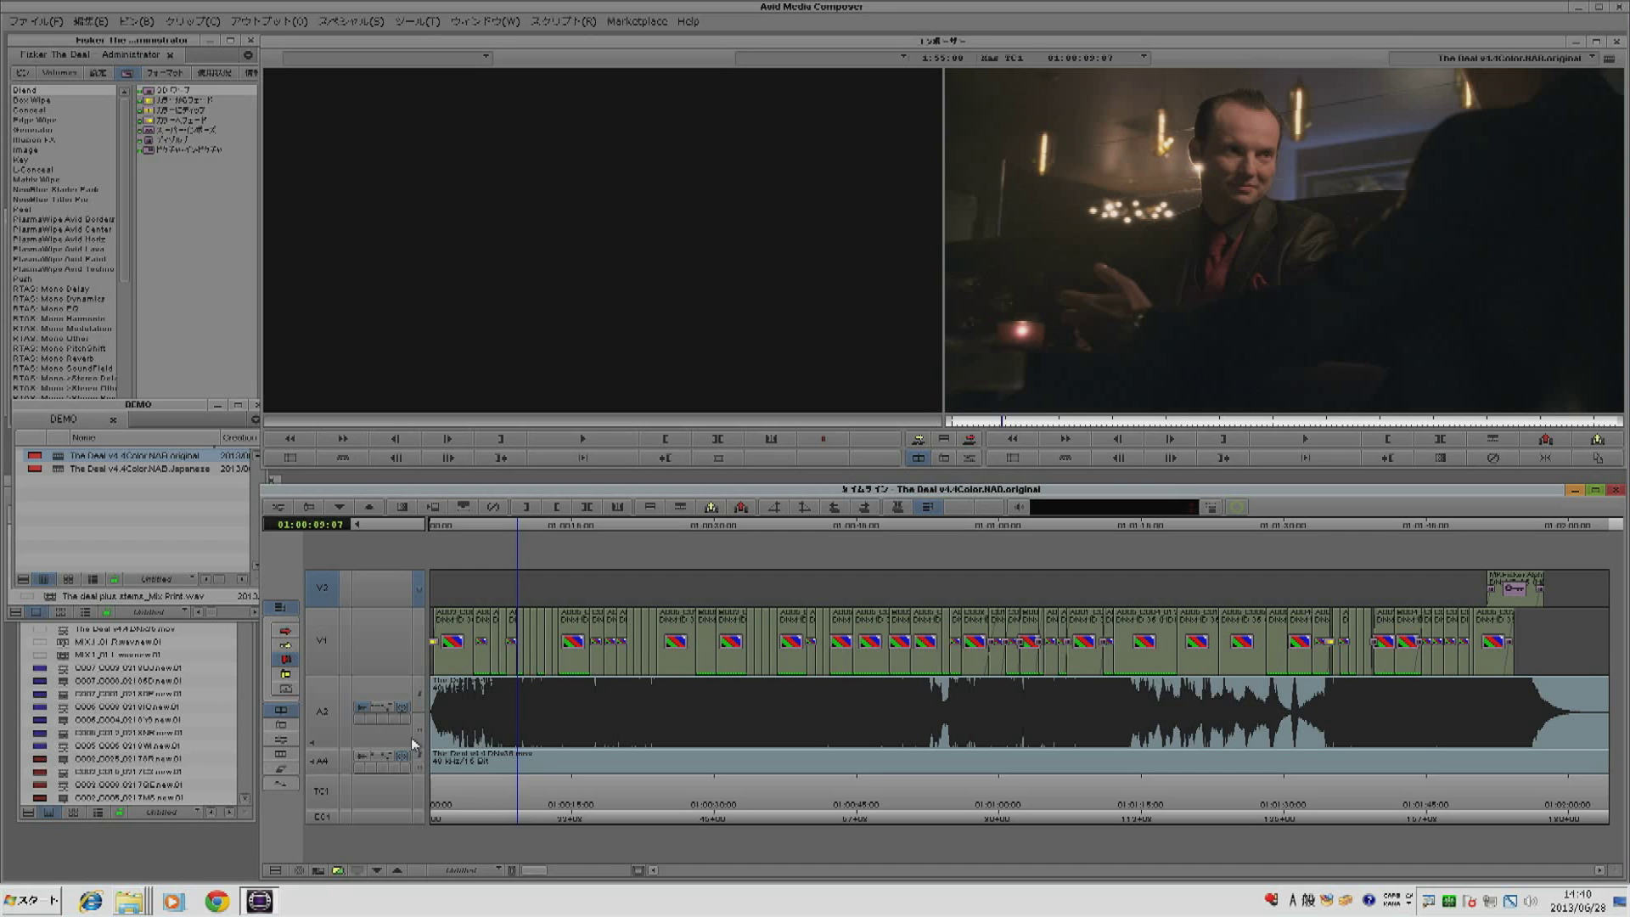
click(393, 710)
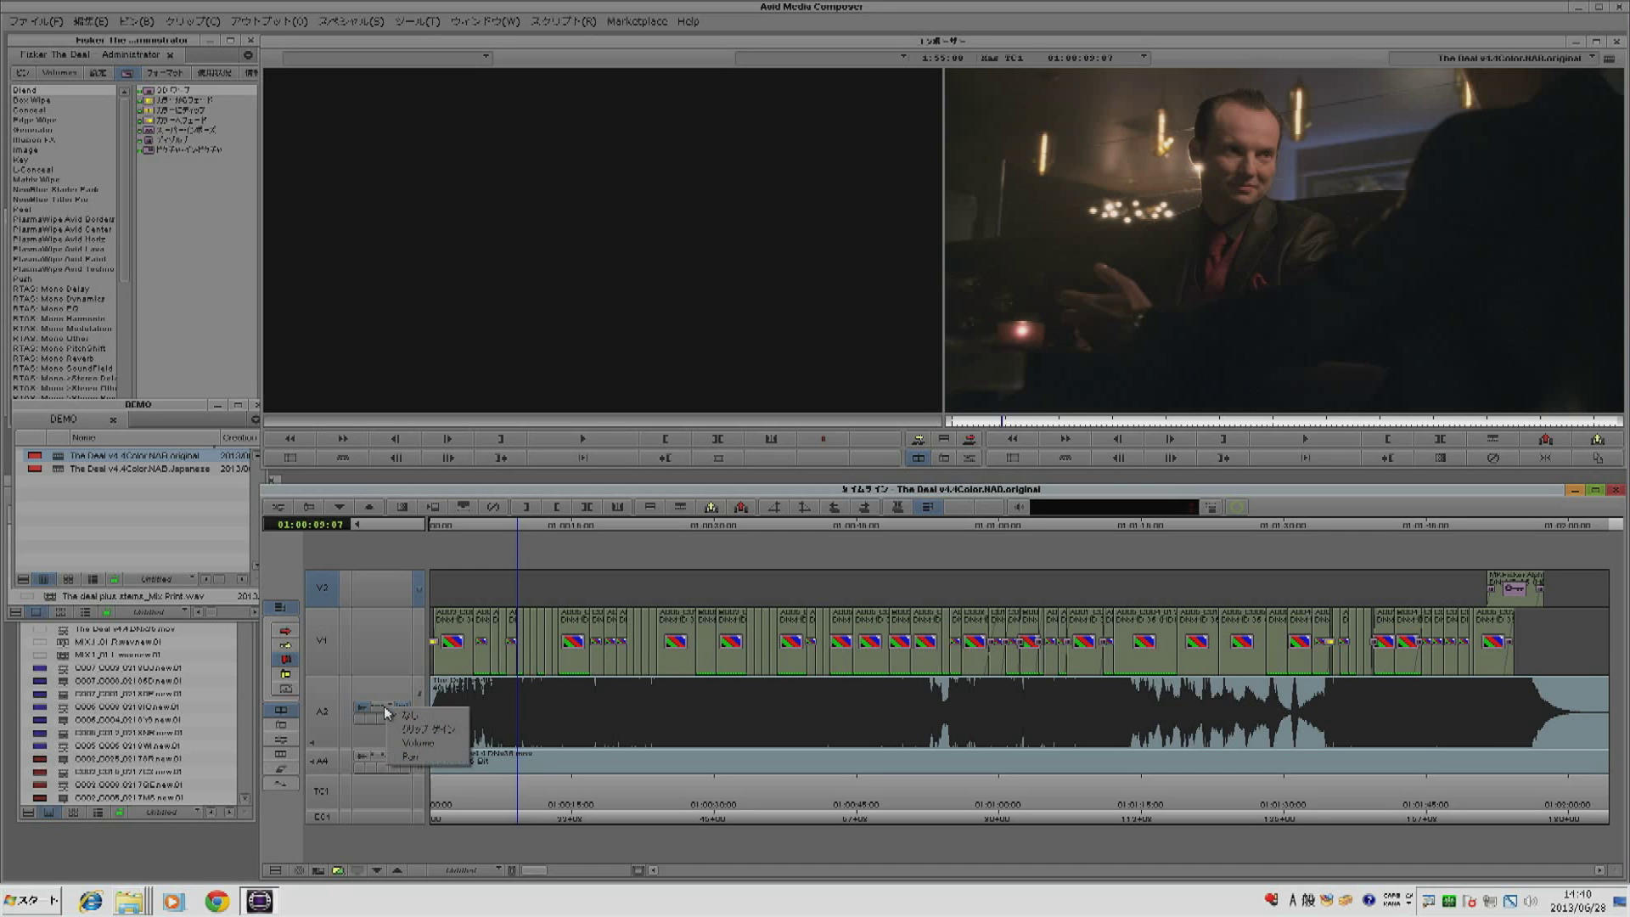
click(524, 796)
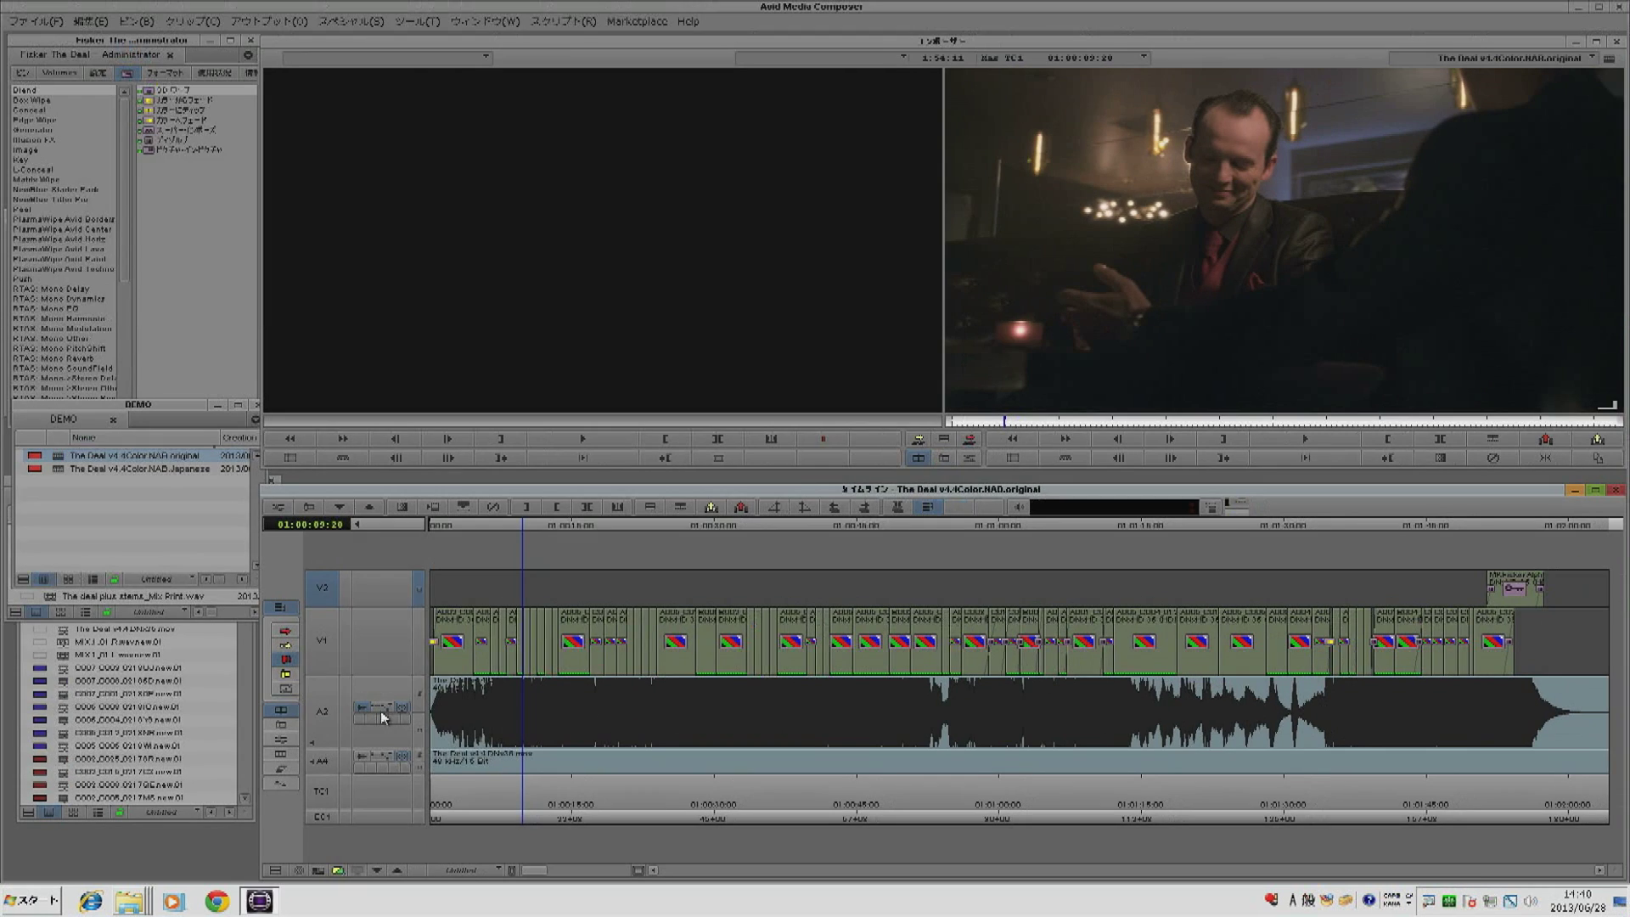
click(762, 496)
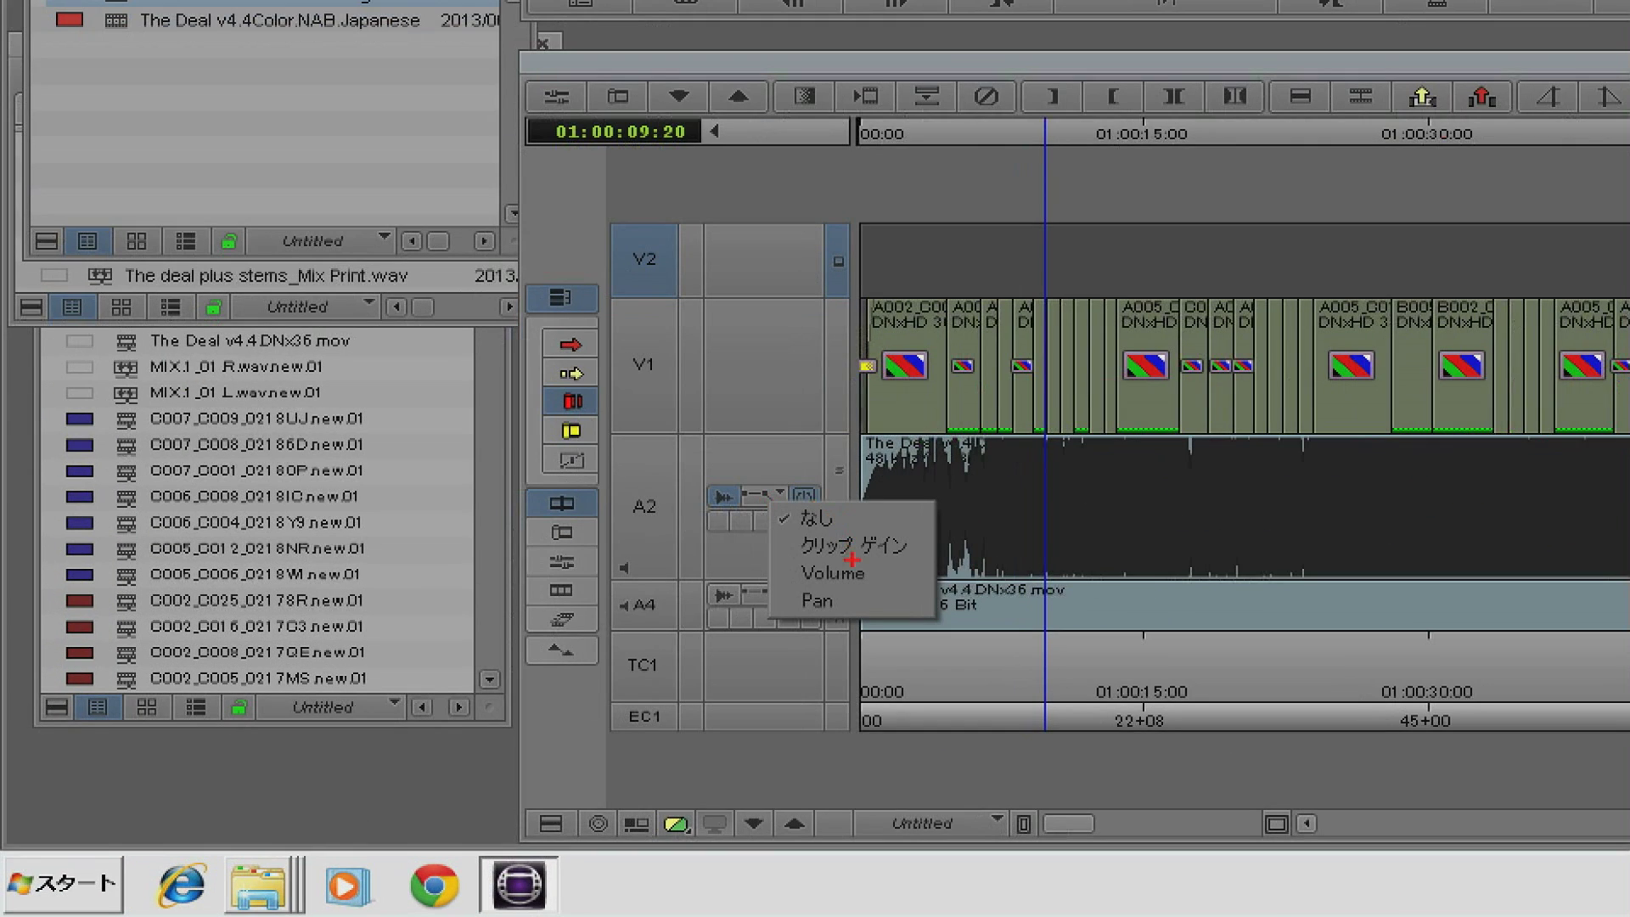
drag(476, 701, 579, 718)
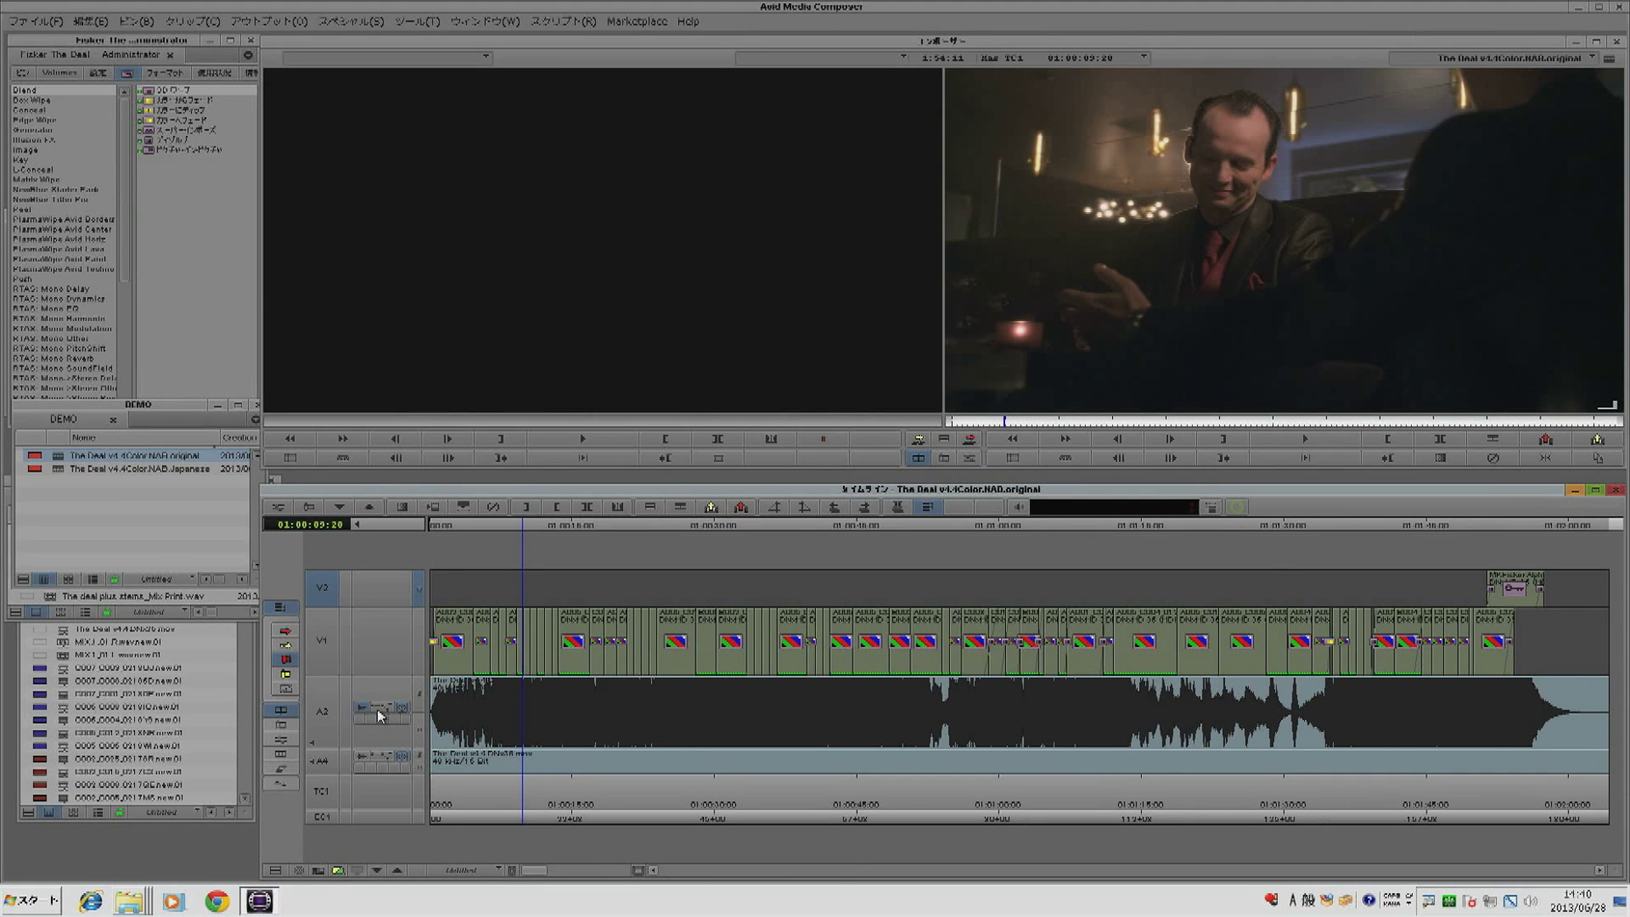
click(409, 727)
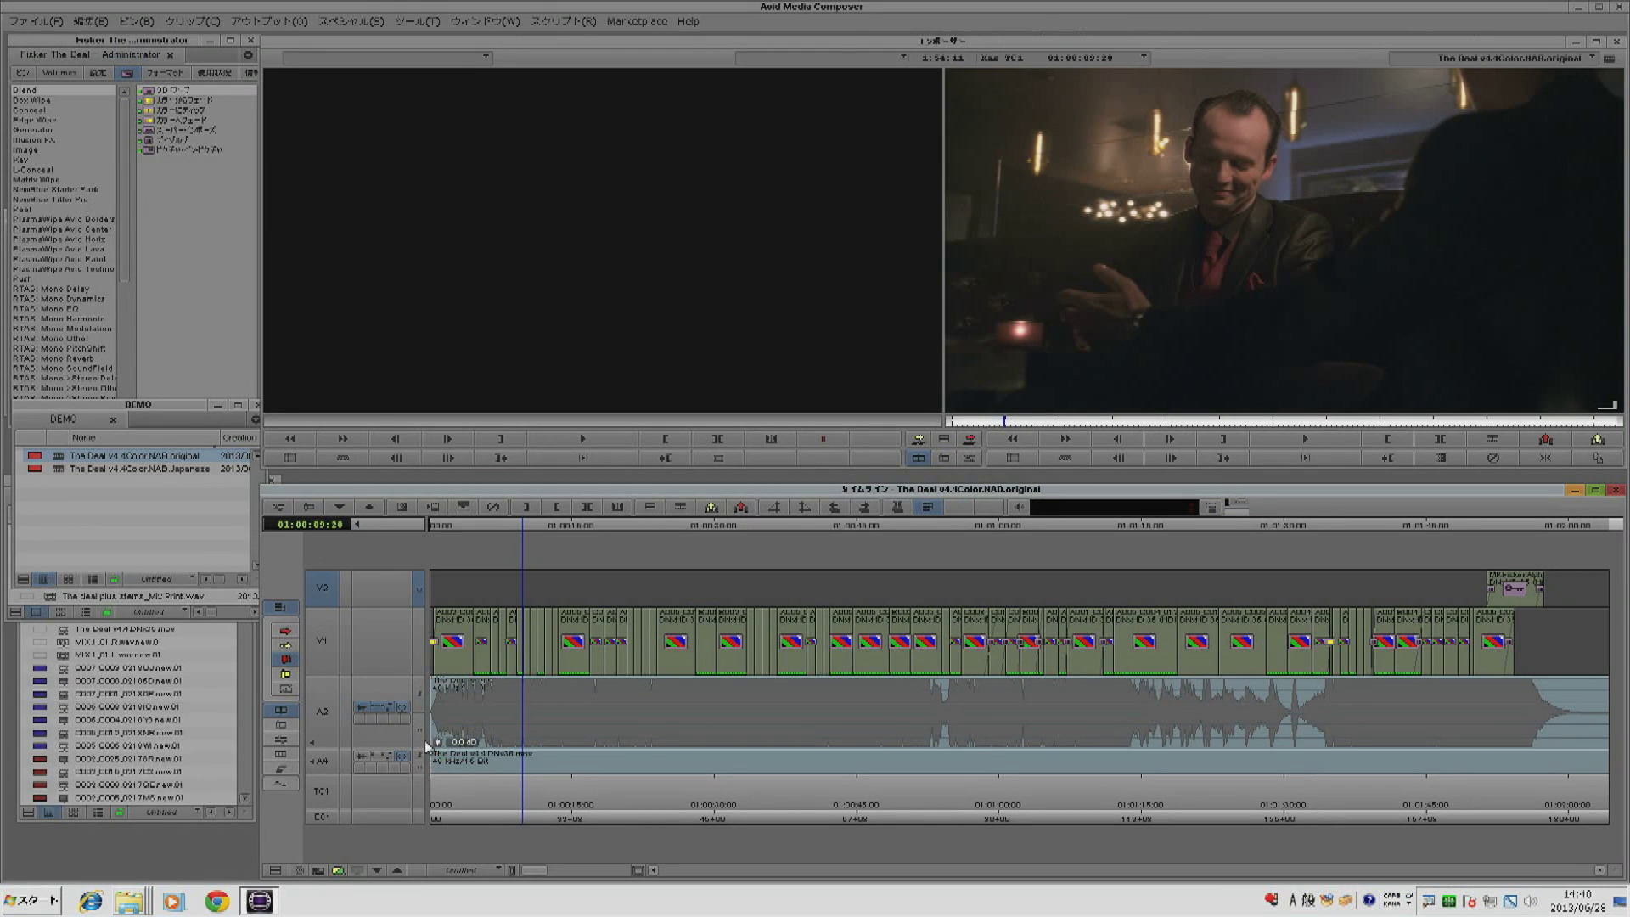
Step: Raise the A2 clip's gain to +7.0 dB in the timeline, and lower it to -3.6 dB
click(438, 744)
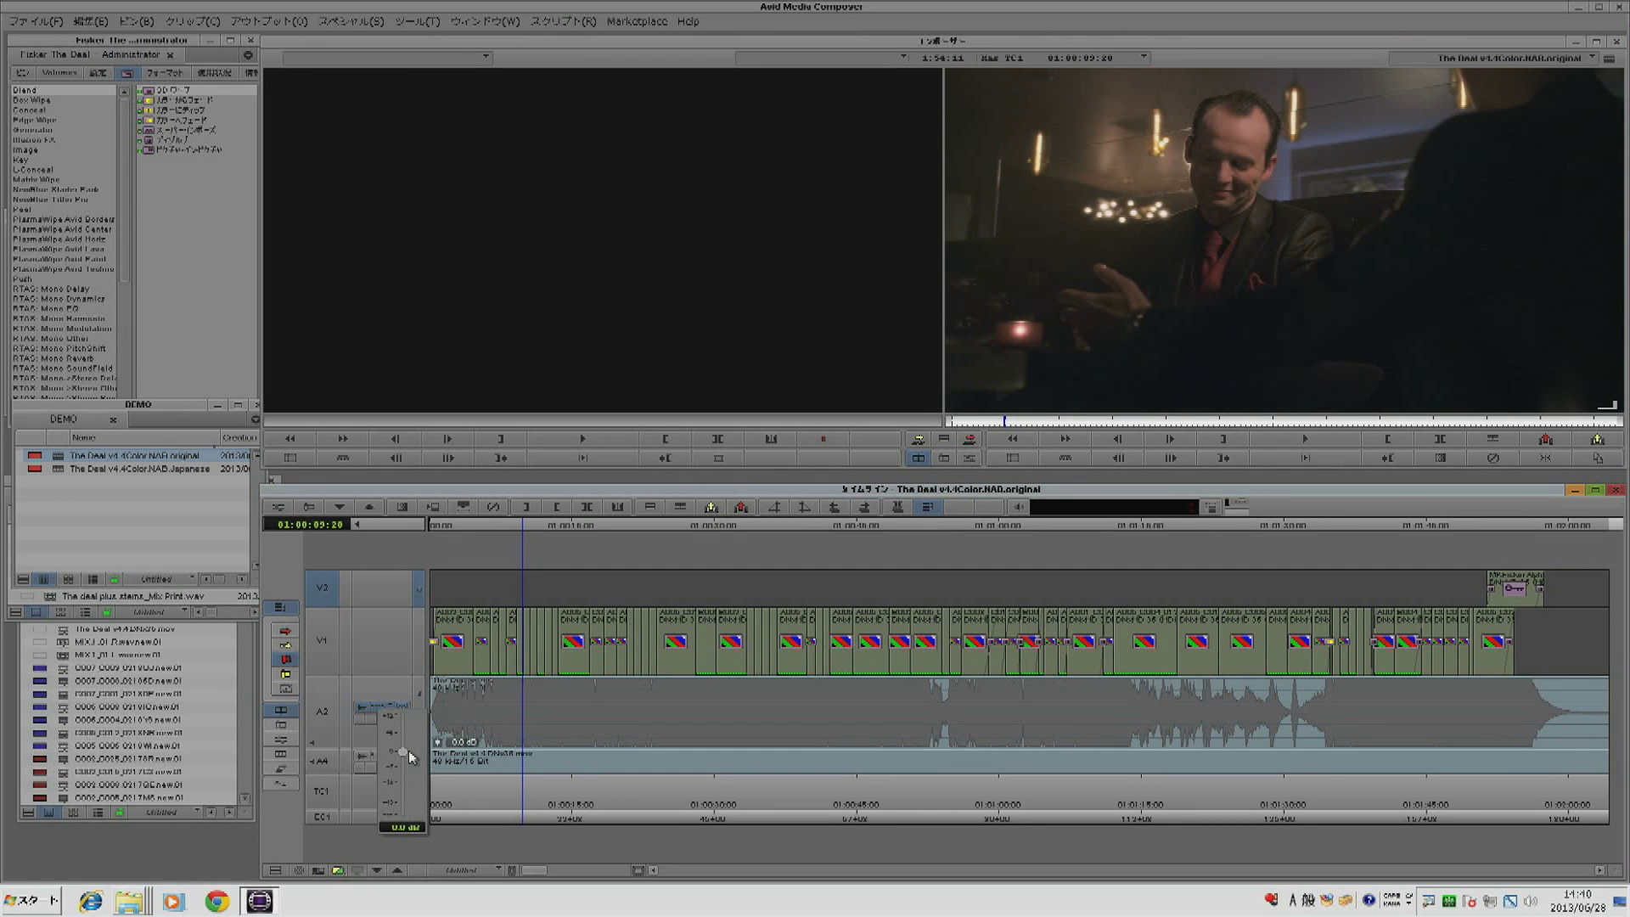
drag(407, 753, 413, 737)
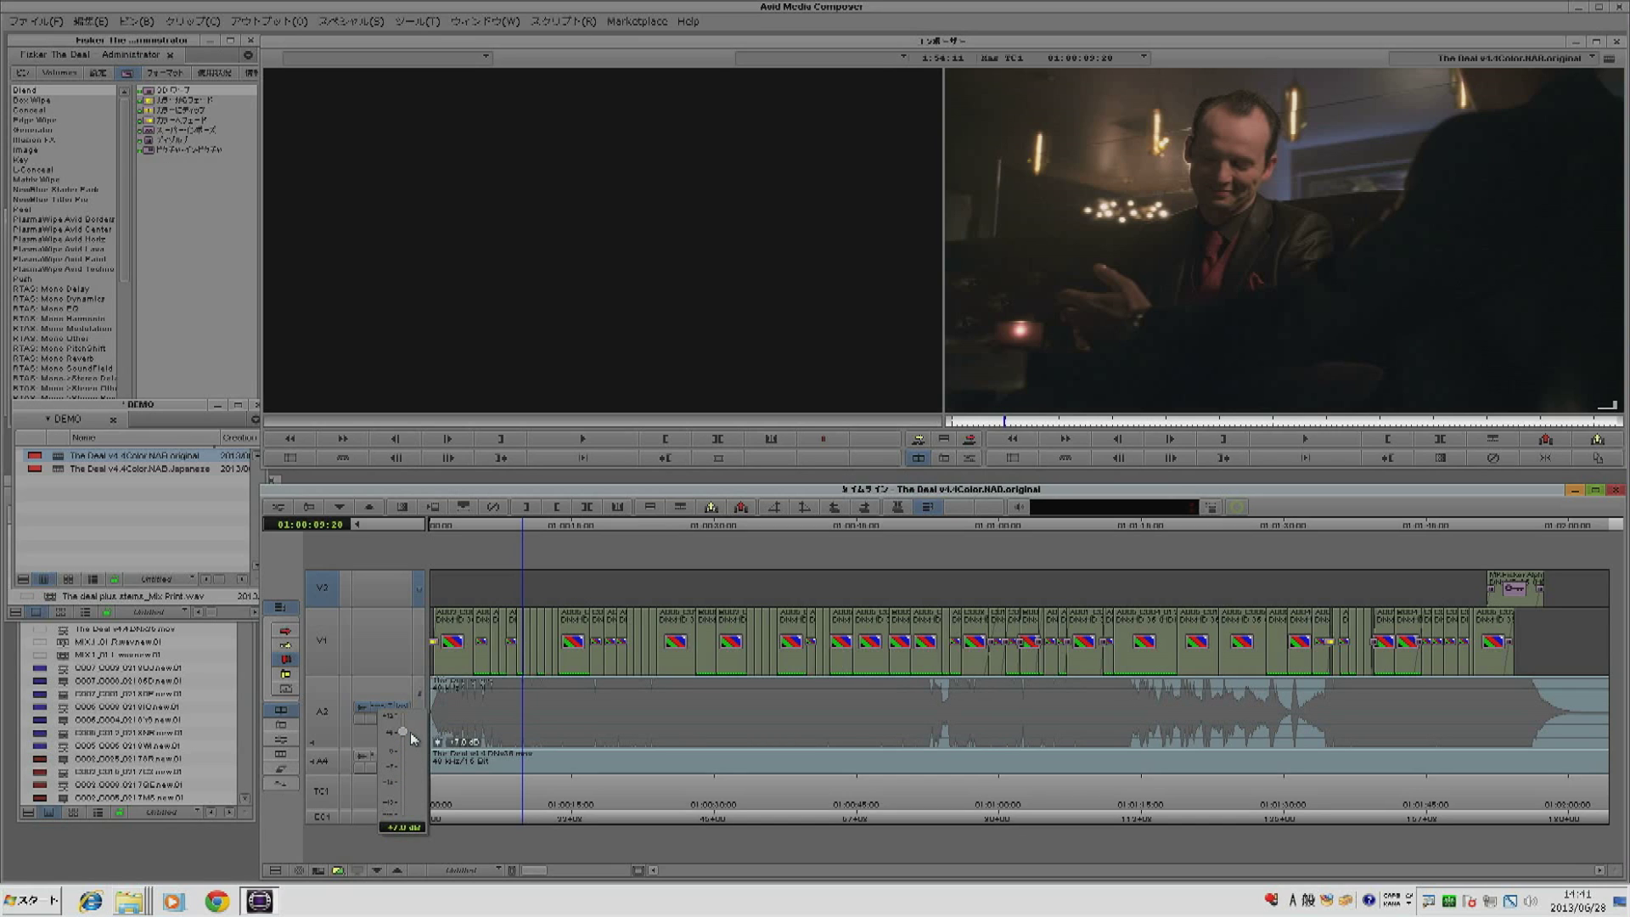
drag(409, 732, 404, 760)
click(522, 794)
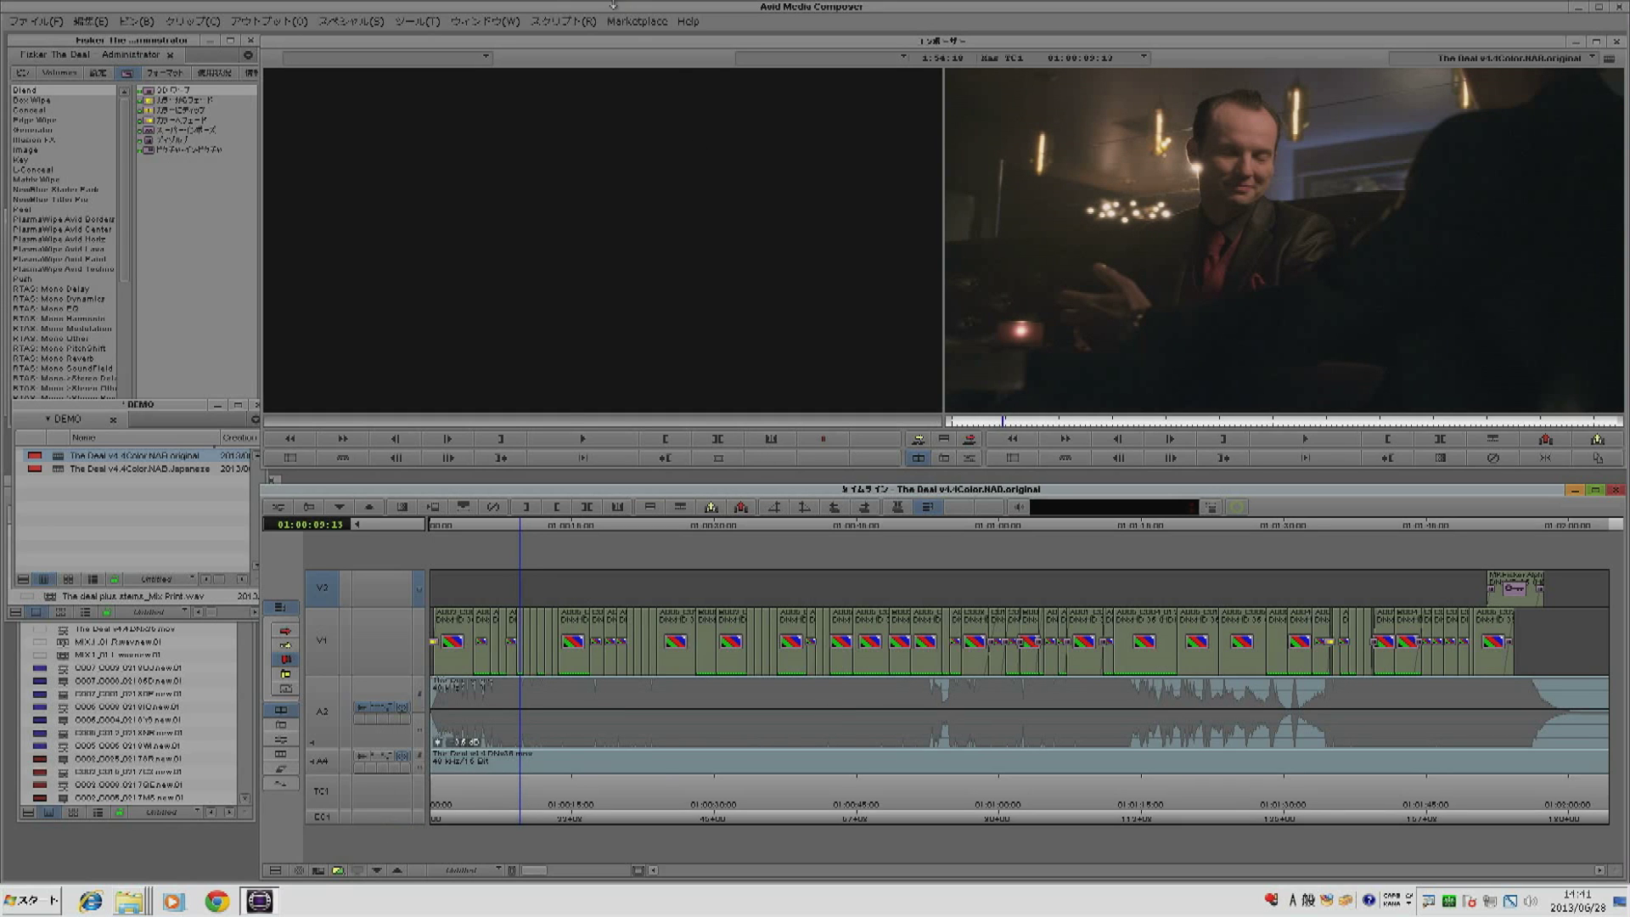
Step: Open the Audio Mixer and set the level of track A2 to 0.0 dB
click(425, 23)
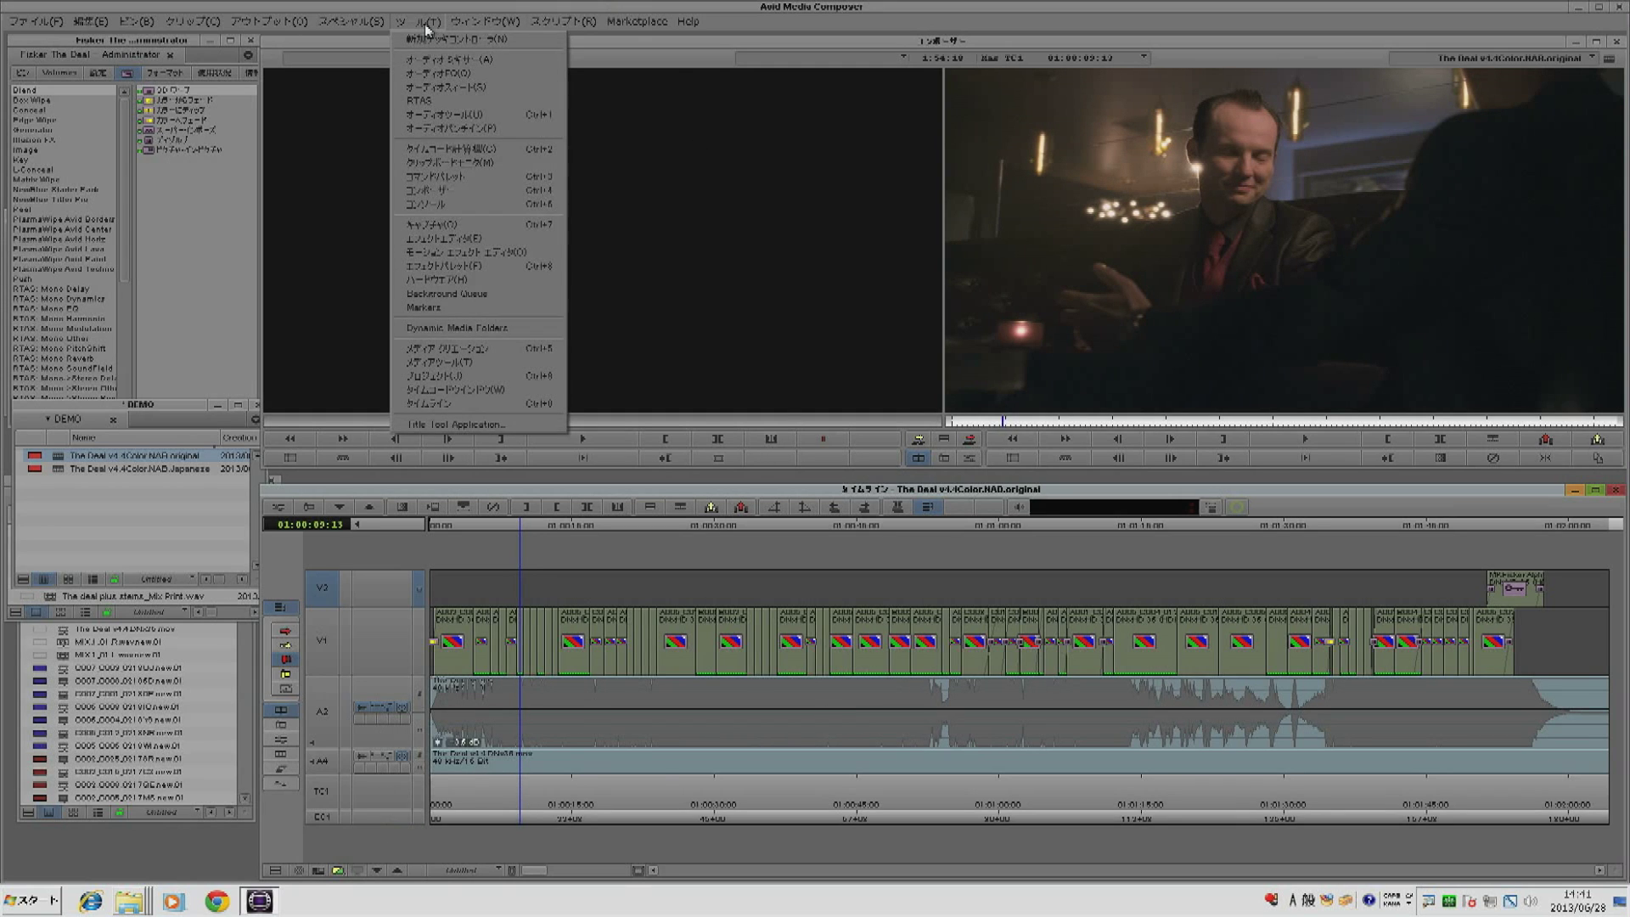
click(447, 61)
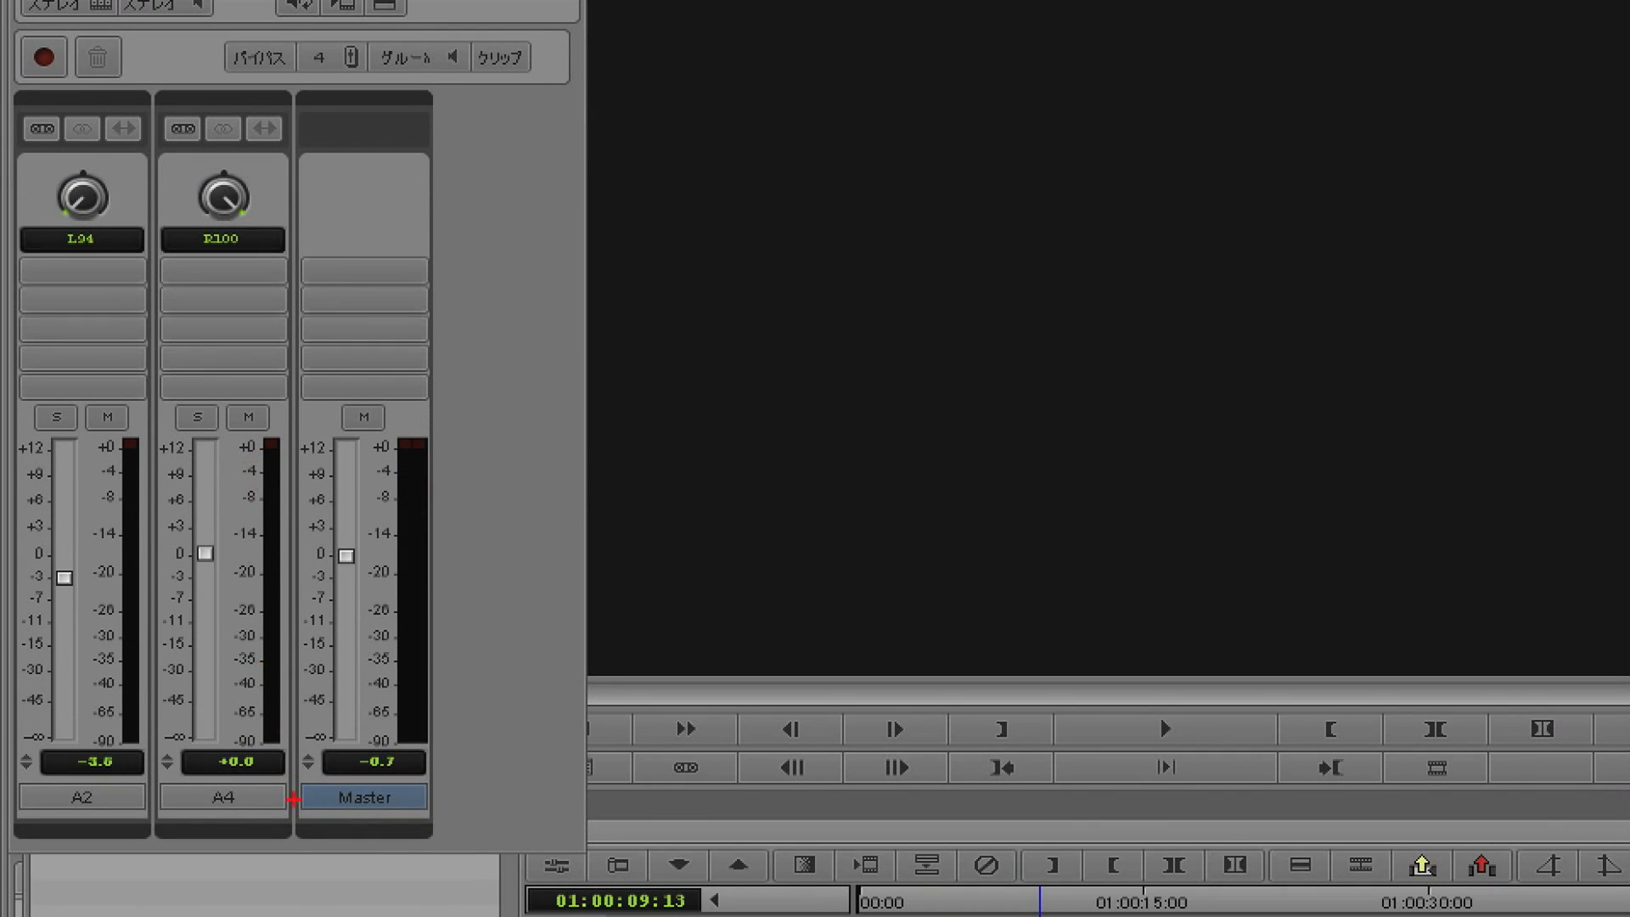
mouse_move(396, 823)
mouse_down()
mouse_move(280, 787)
mouse_move(413, 768)
mouse_move(409, 822)
mouse_up()
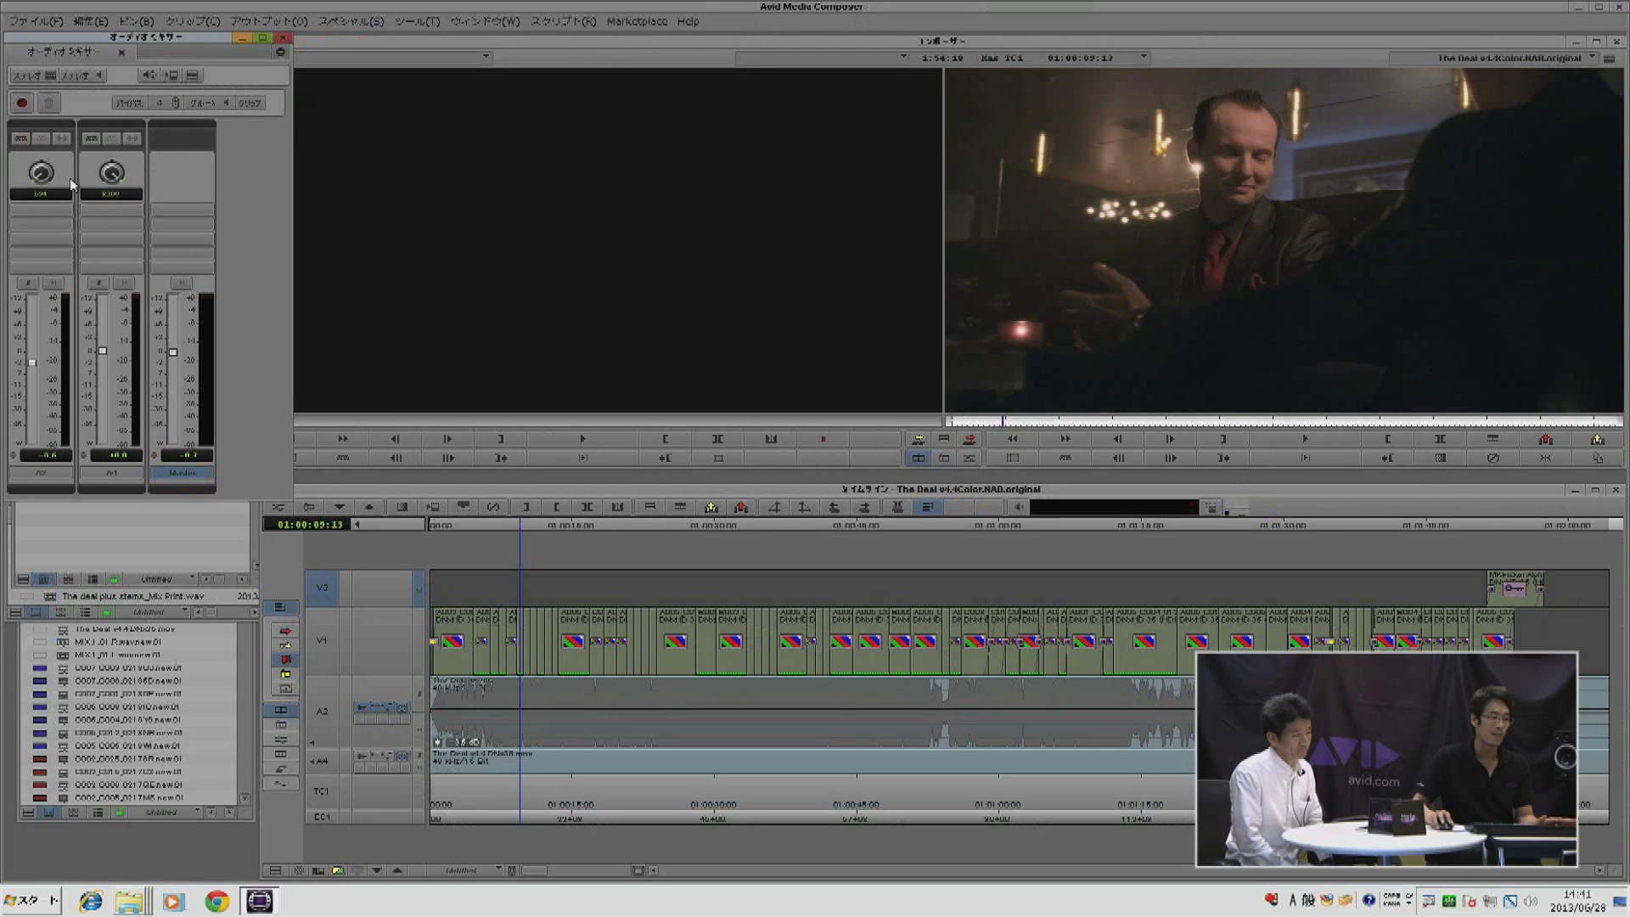
drag(34, 372, 35, 365)
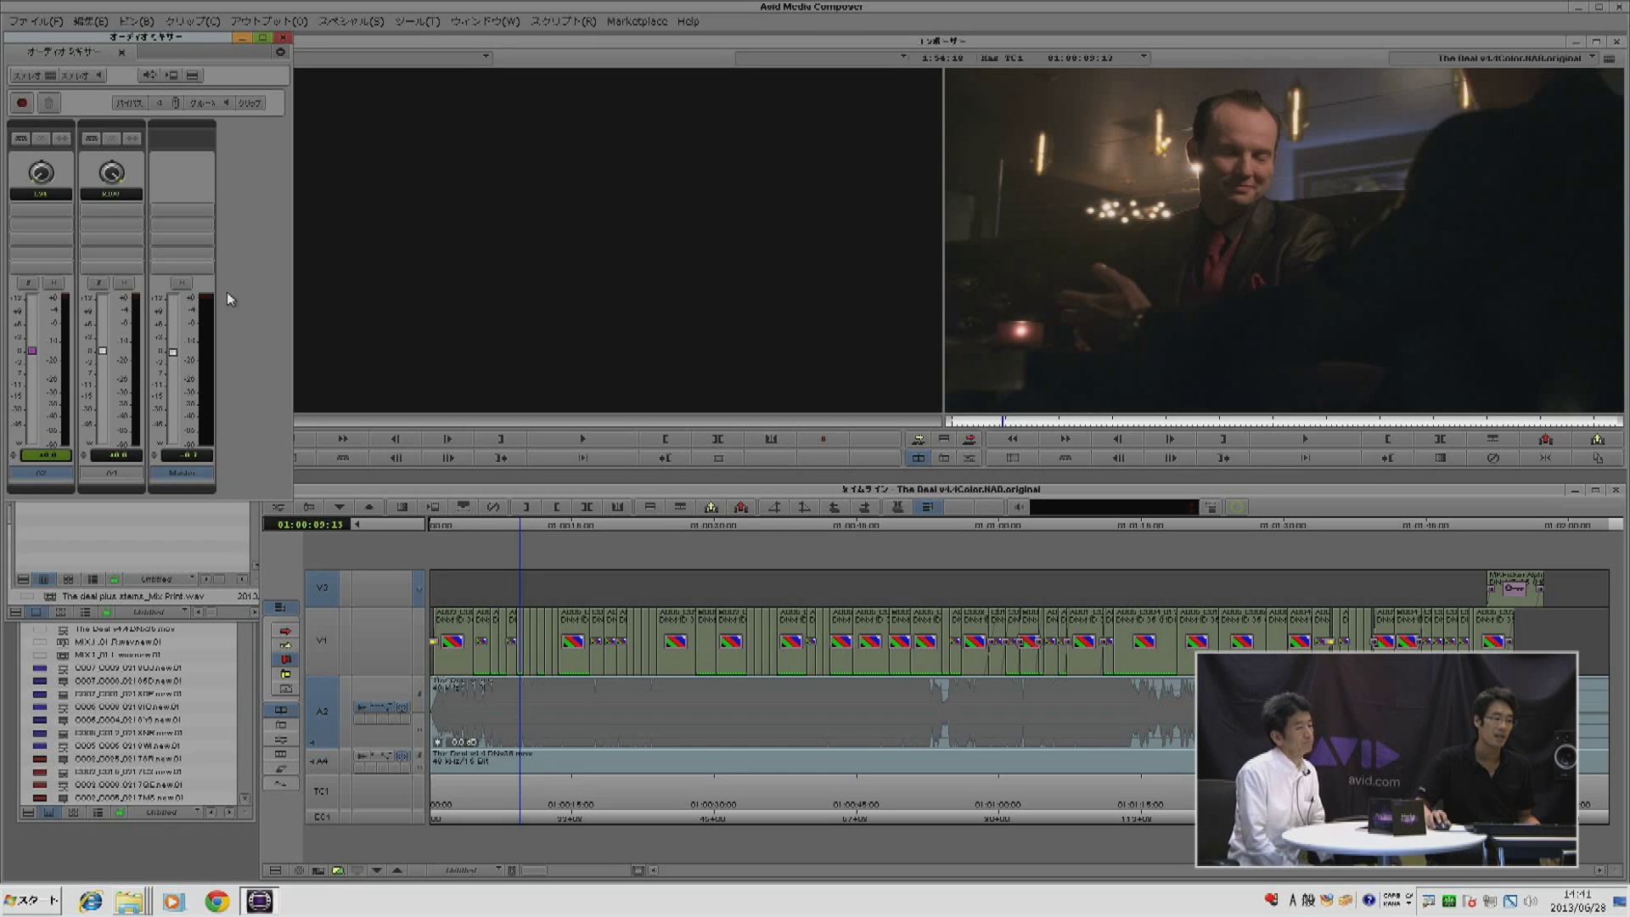
Step: Insert the stereo iZotope Insight plug-in on the Master track, continue without authorizing it, and move the RTAS Tool window clear of the record monitor
click(190, 210)
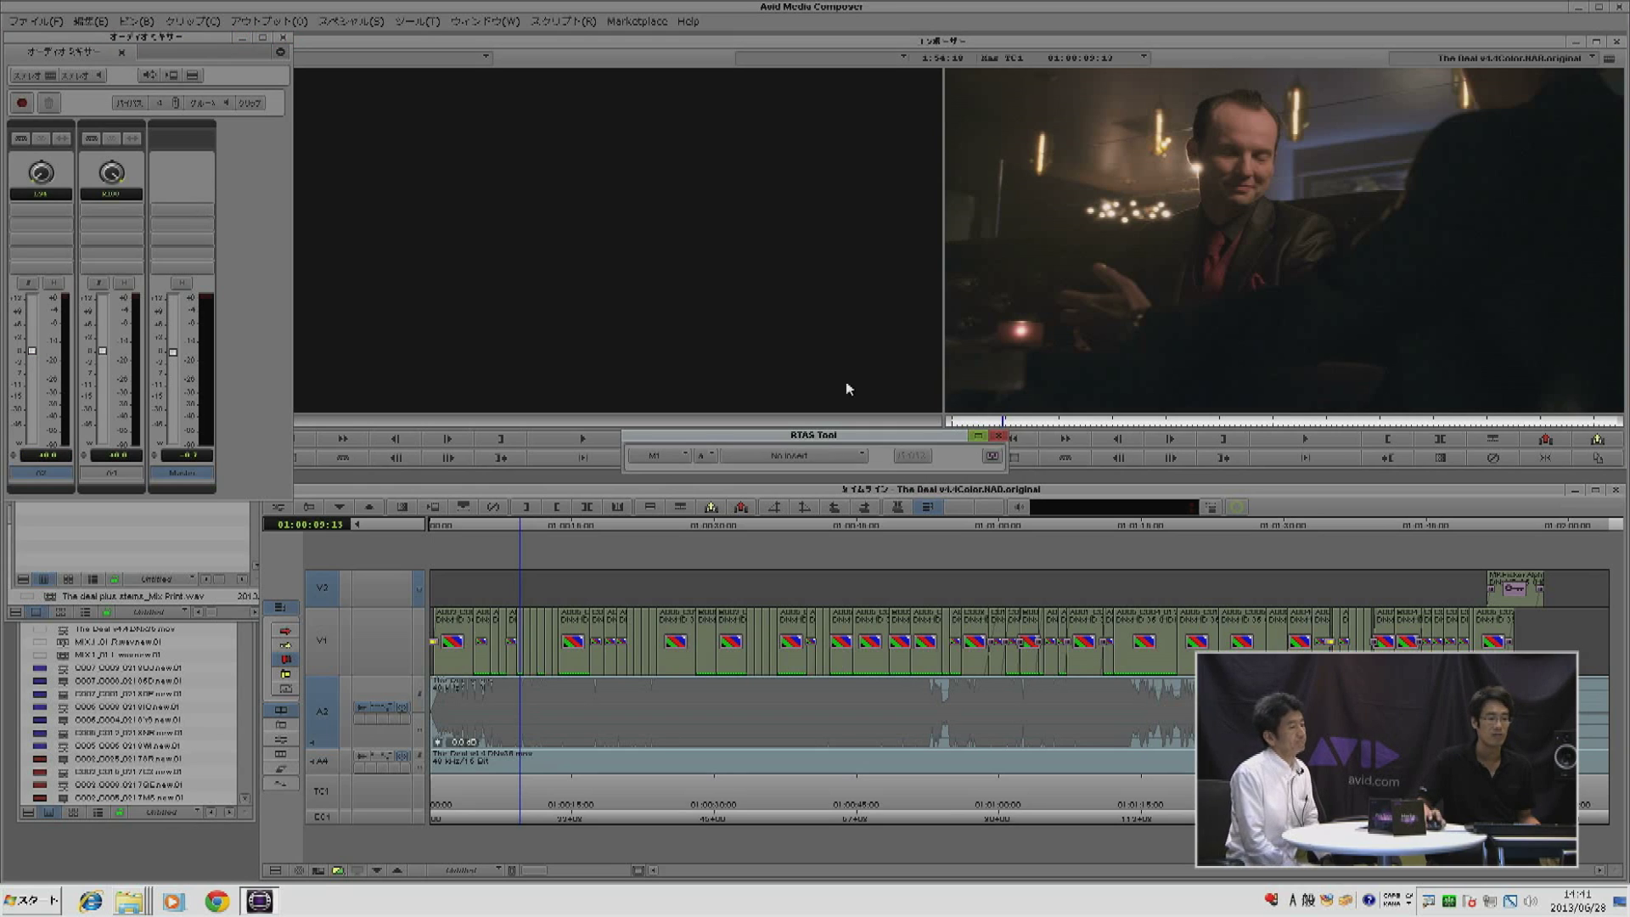
click(827, 459)
mouse_move(836, 597)
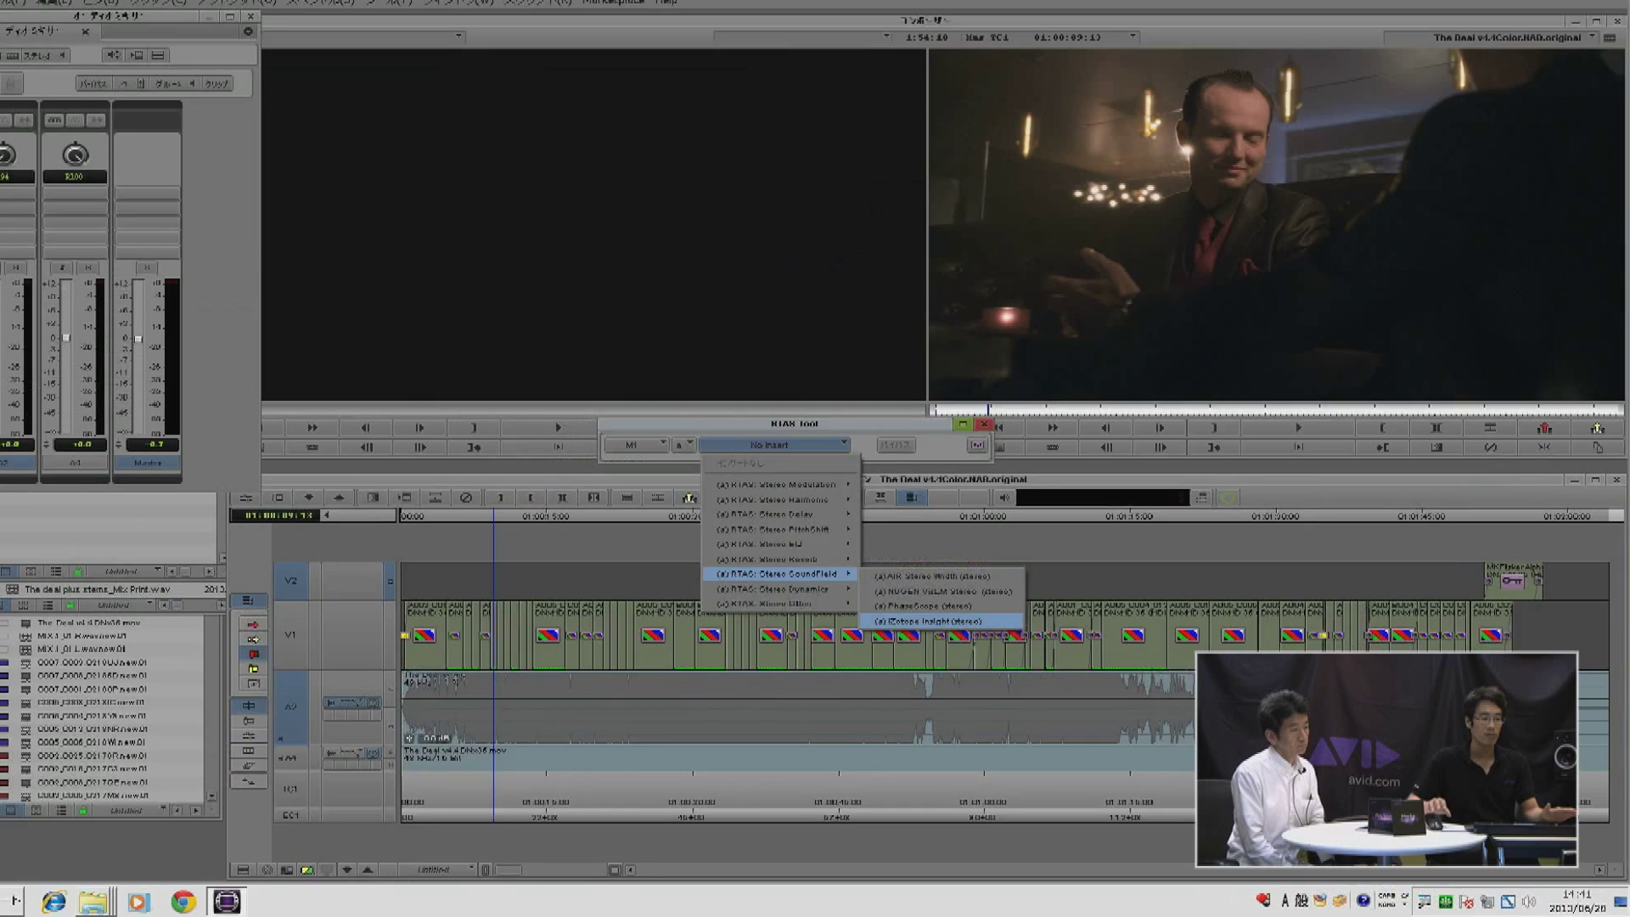
click(792, 307)
click(527, 120)
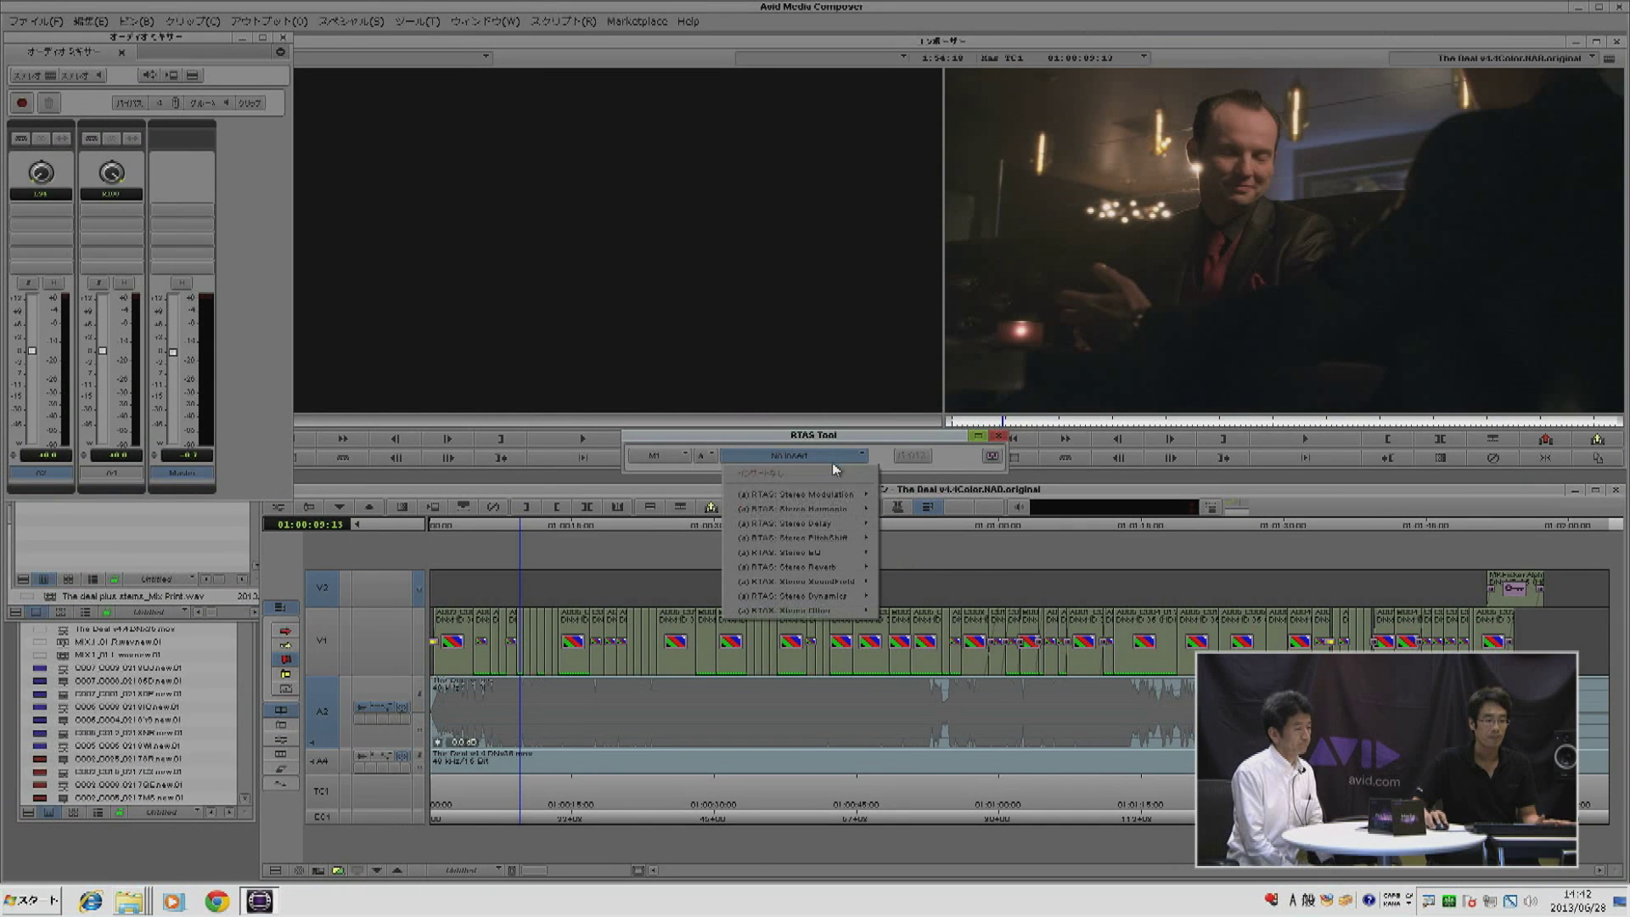
mouse_move(845, 566)
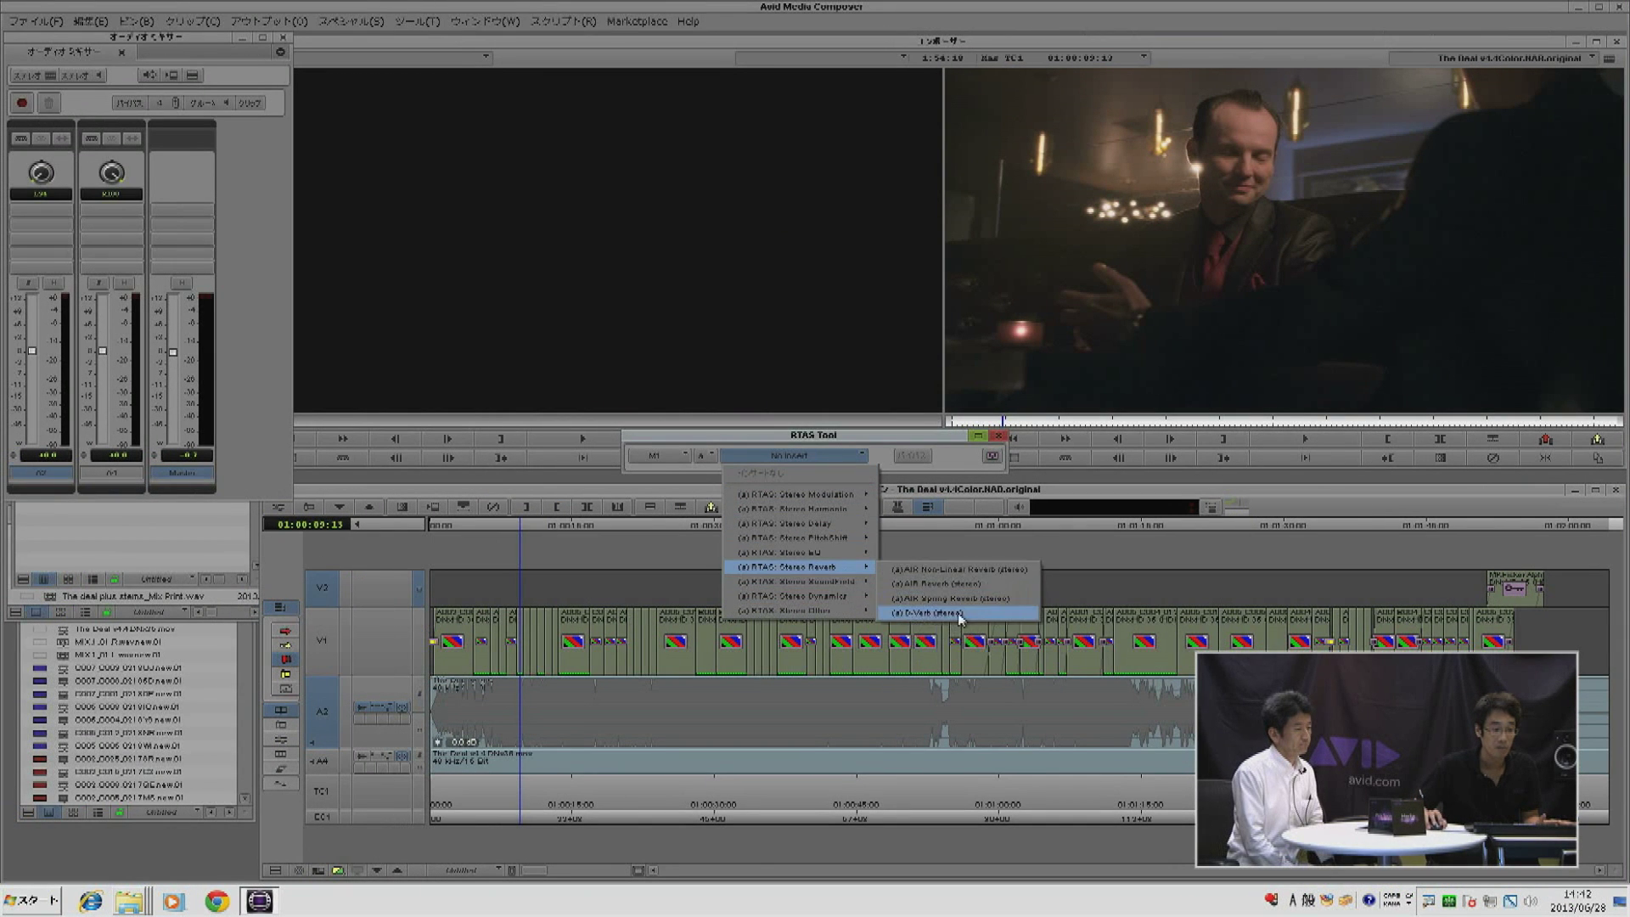
click(946, 628)
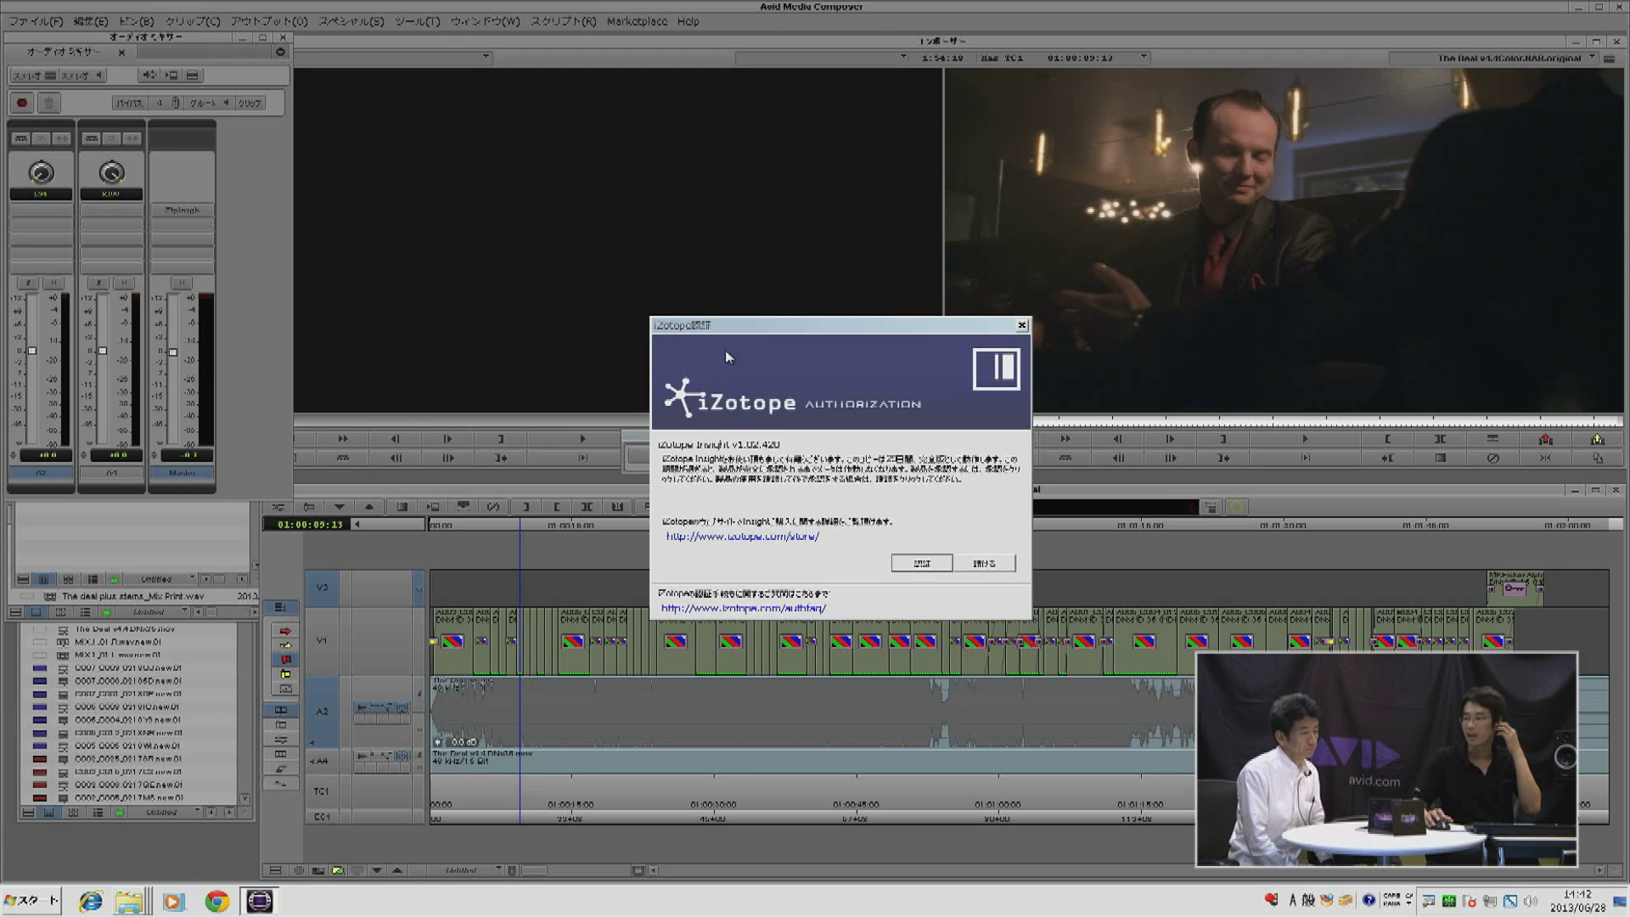
click(1005, 565)
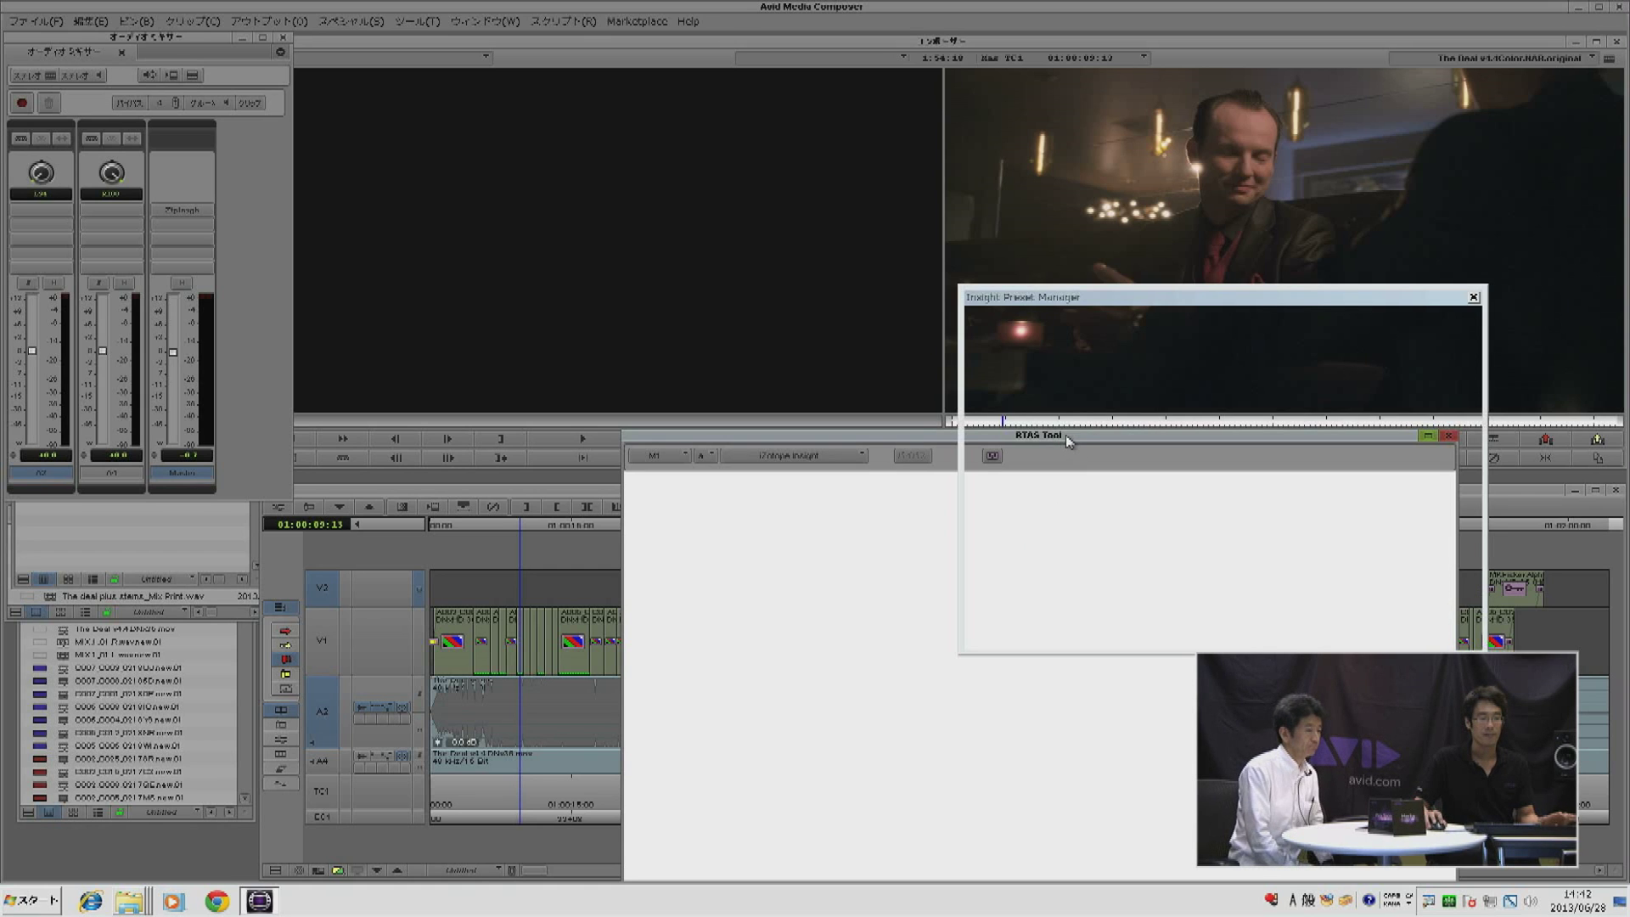
drag(1066, 434, 382, 42)
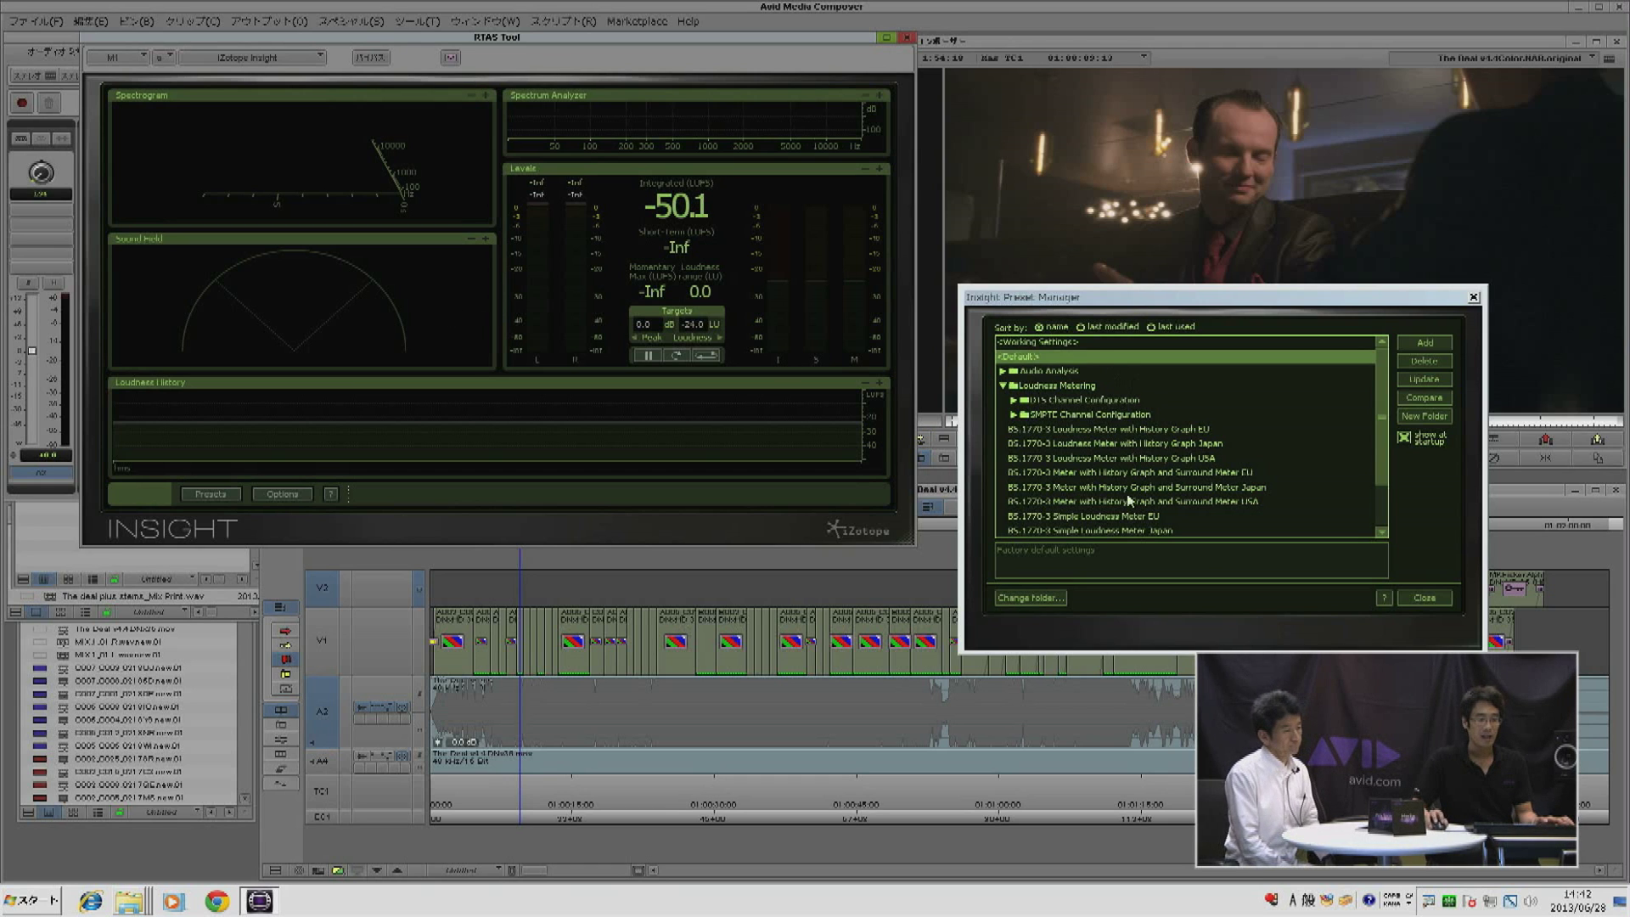
Step: Play the sequence to measure its loudness with Insight's default settings, and close the Preset Manager
key(space)
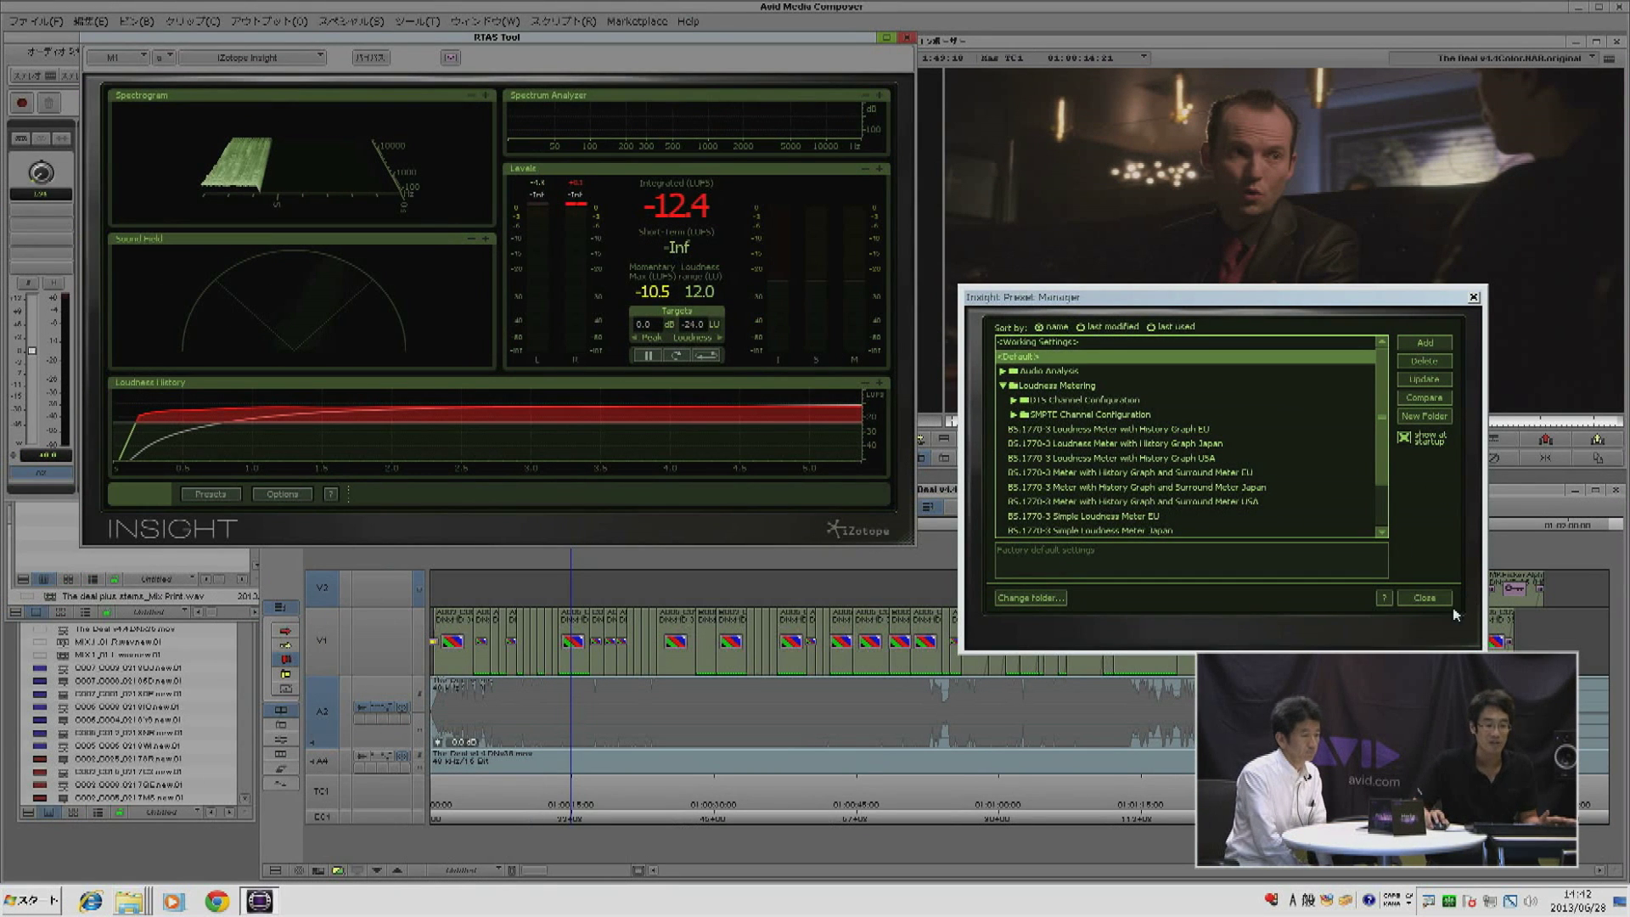
click(1439, 603)
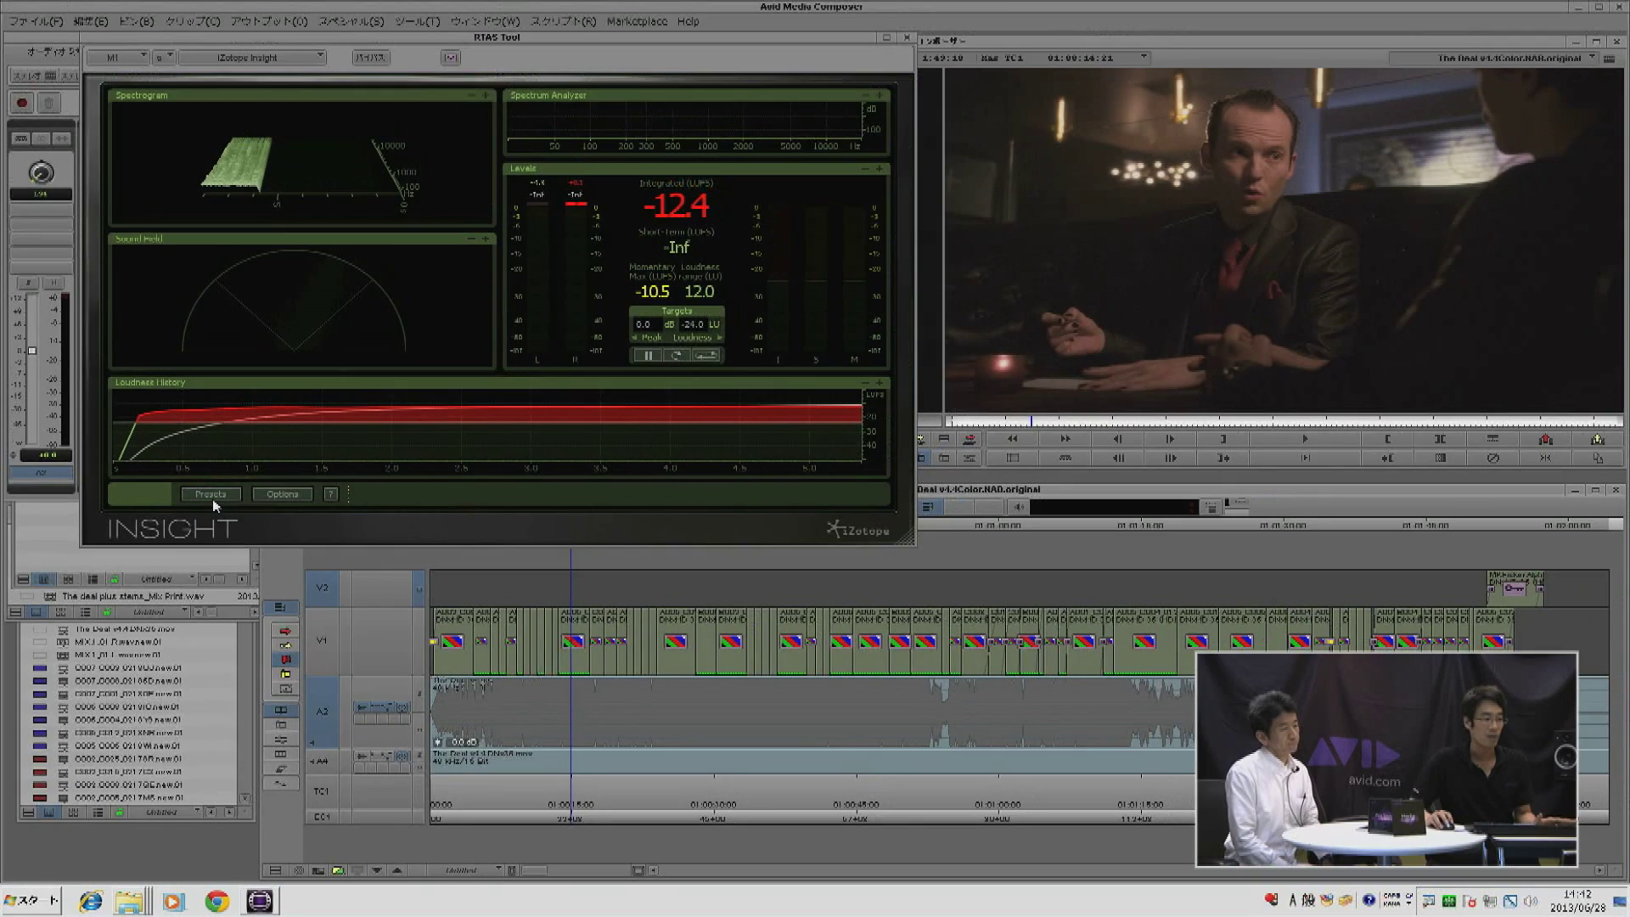
Step: Load Insight's loudness metering preset BS.1770-3 Loudness Meter with History Graph Japan and close the Preset Manager
click(422, 449)
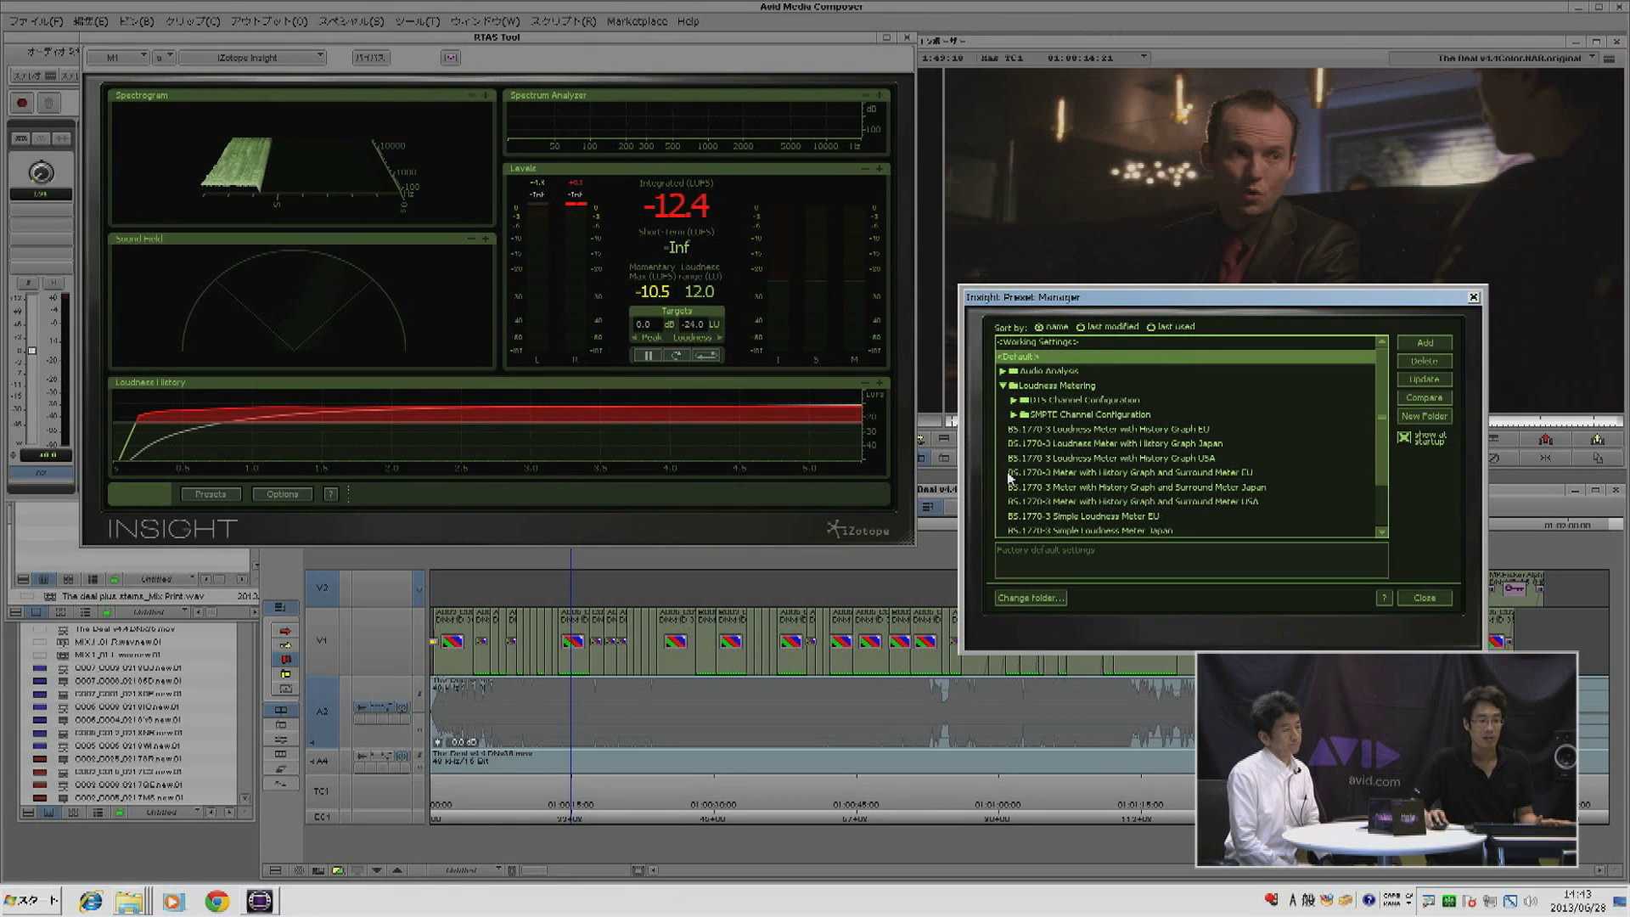
click(1141, 443)
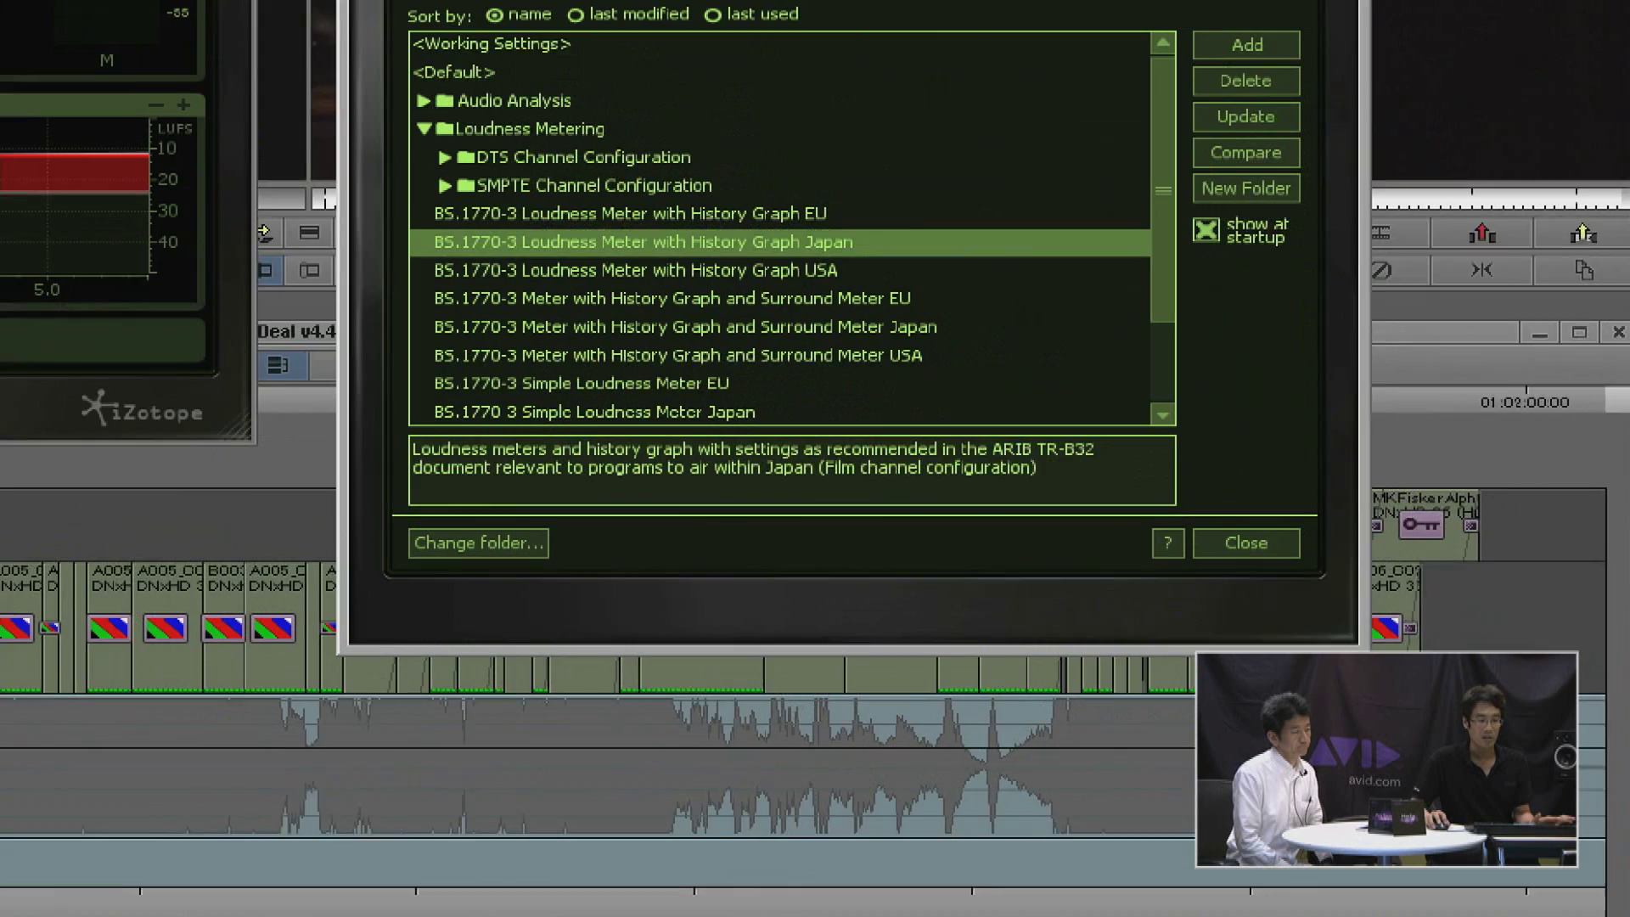
mouse_move(987, 452)
mouse_down()
mouse_move(1107, 433)
mouse_move(1122, 457)
mouse_move(981, 469)
mouse_up()
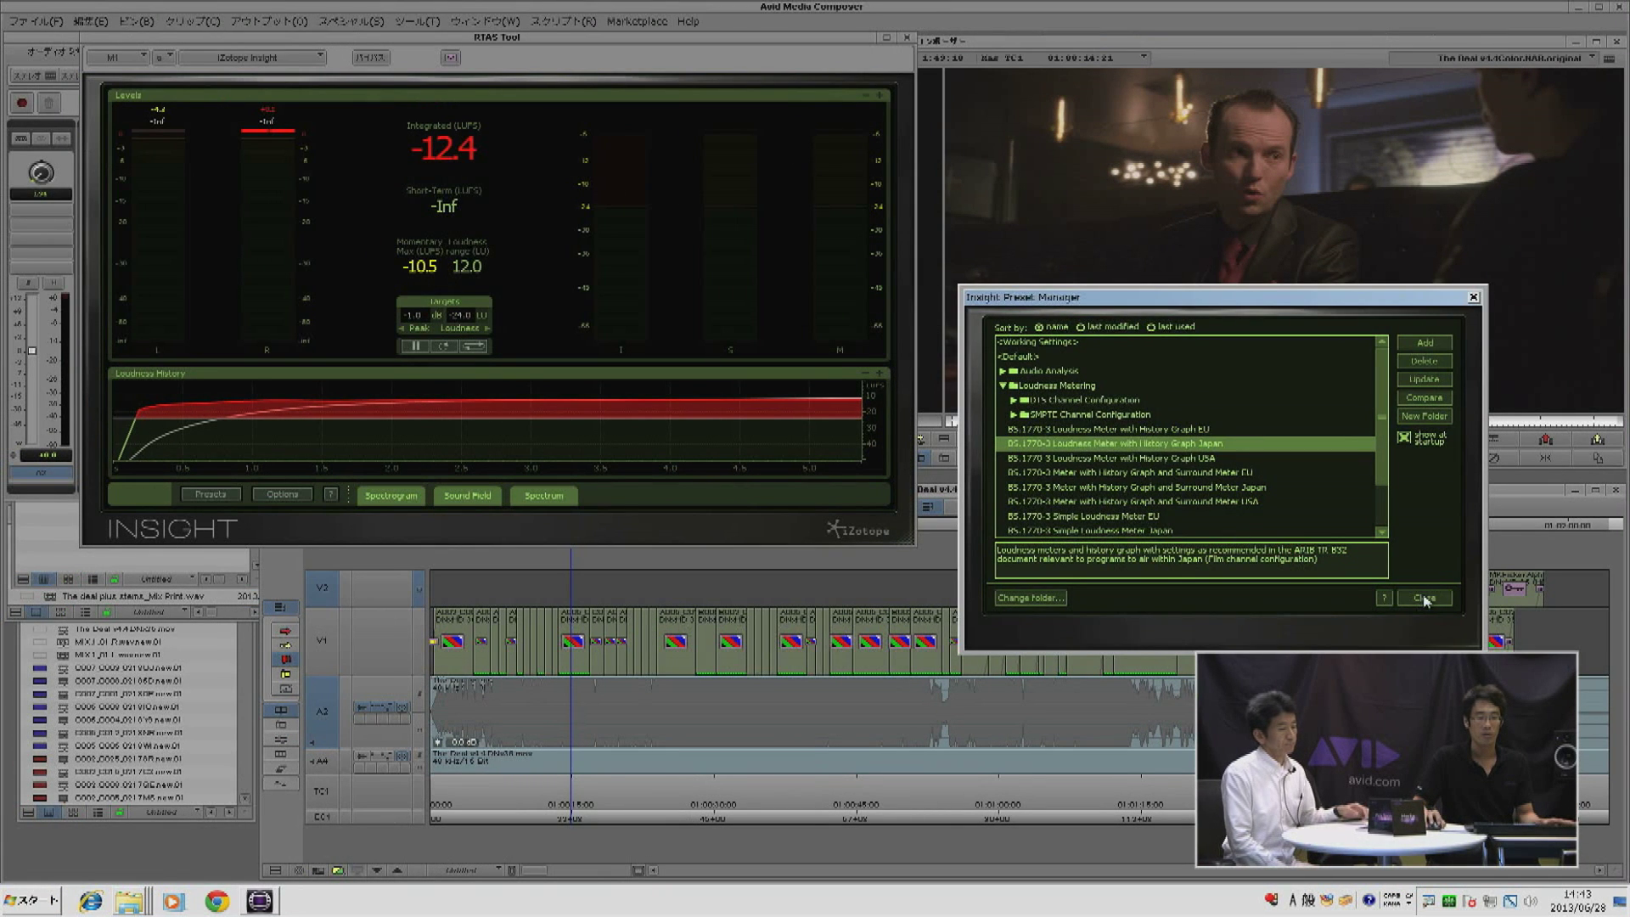
click(1423, 598)
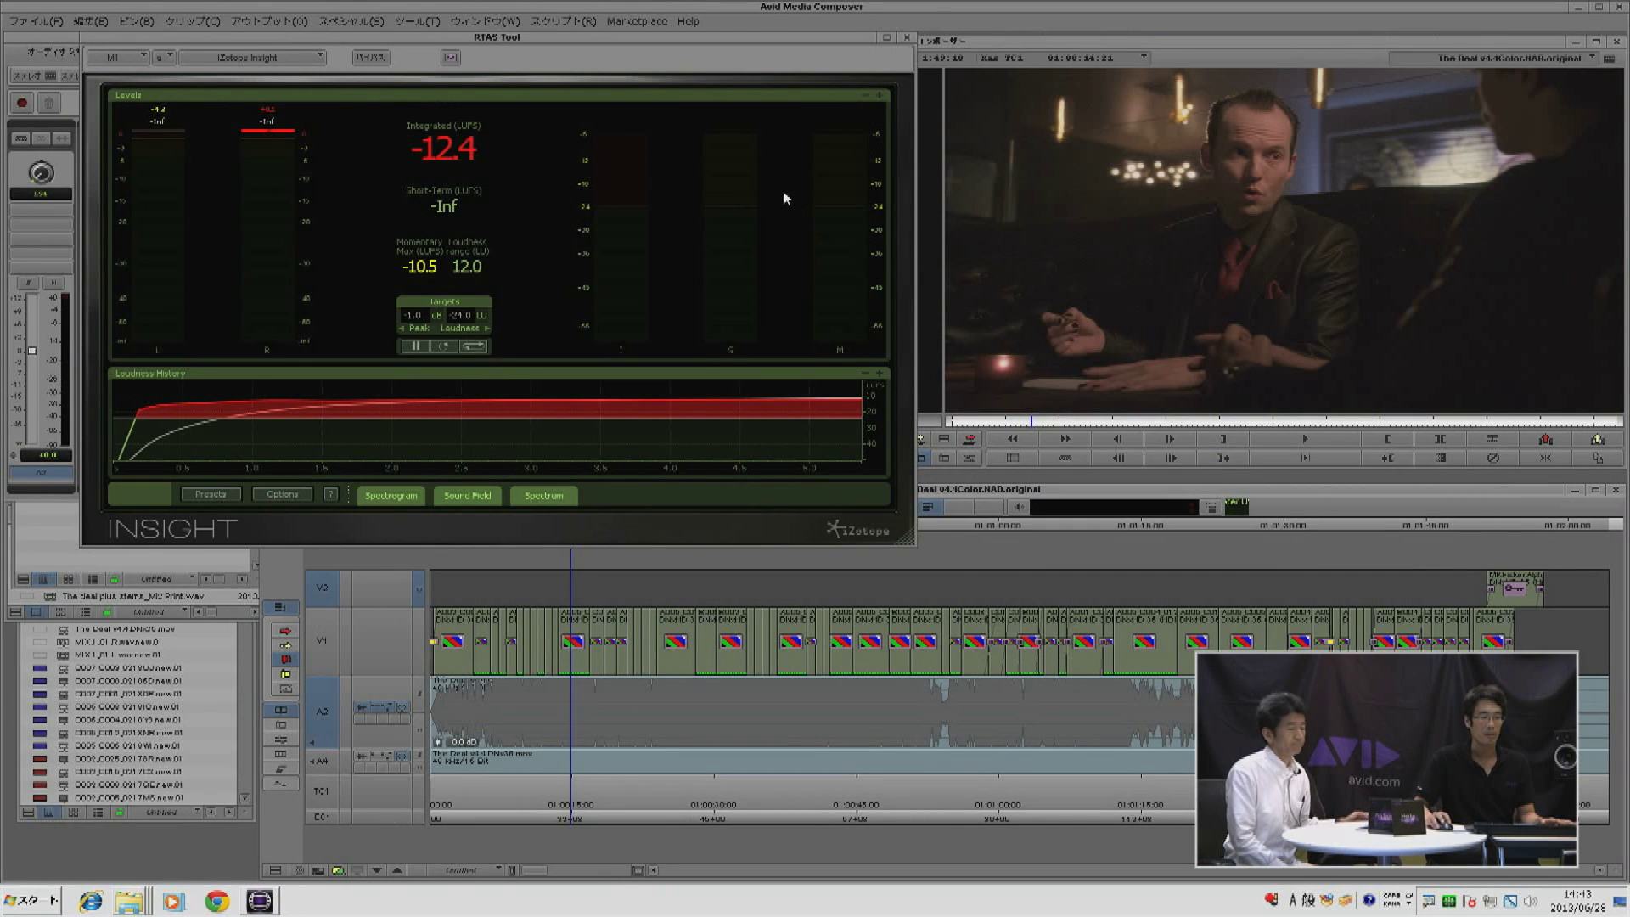
Step: Play a short section of the sequence to check its loudness against the Japan preset's targets, and stop playback
click(715, 37)
key(space)
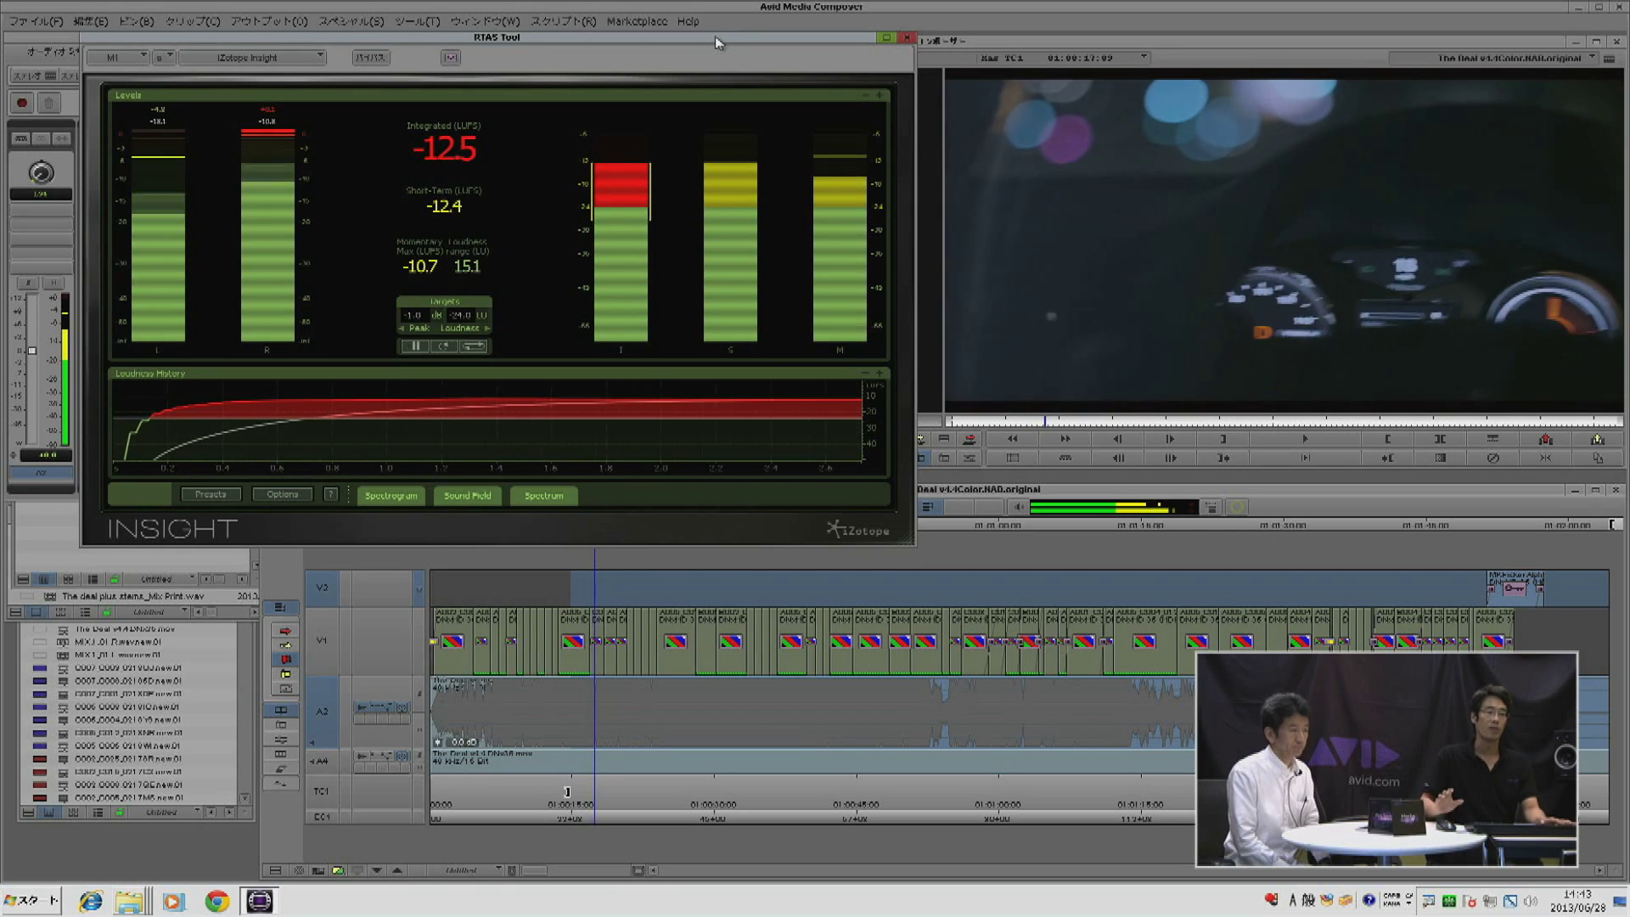
key(space)
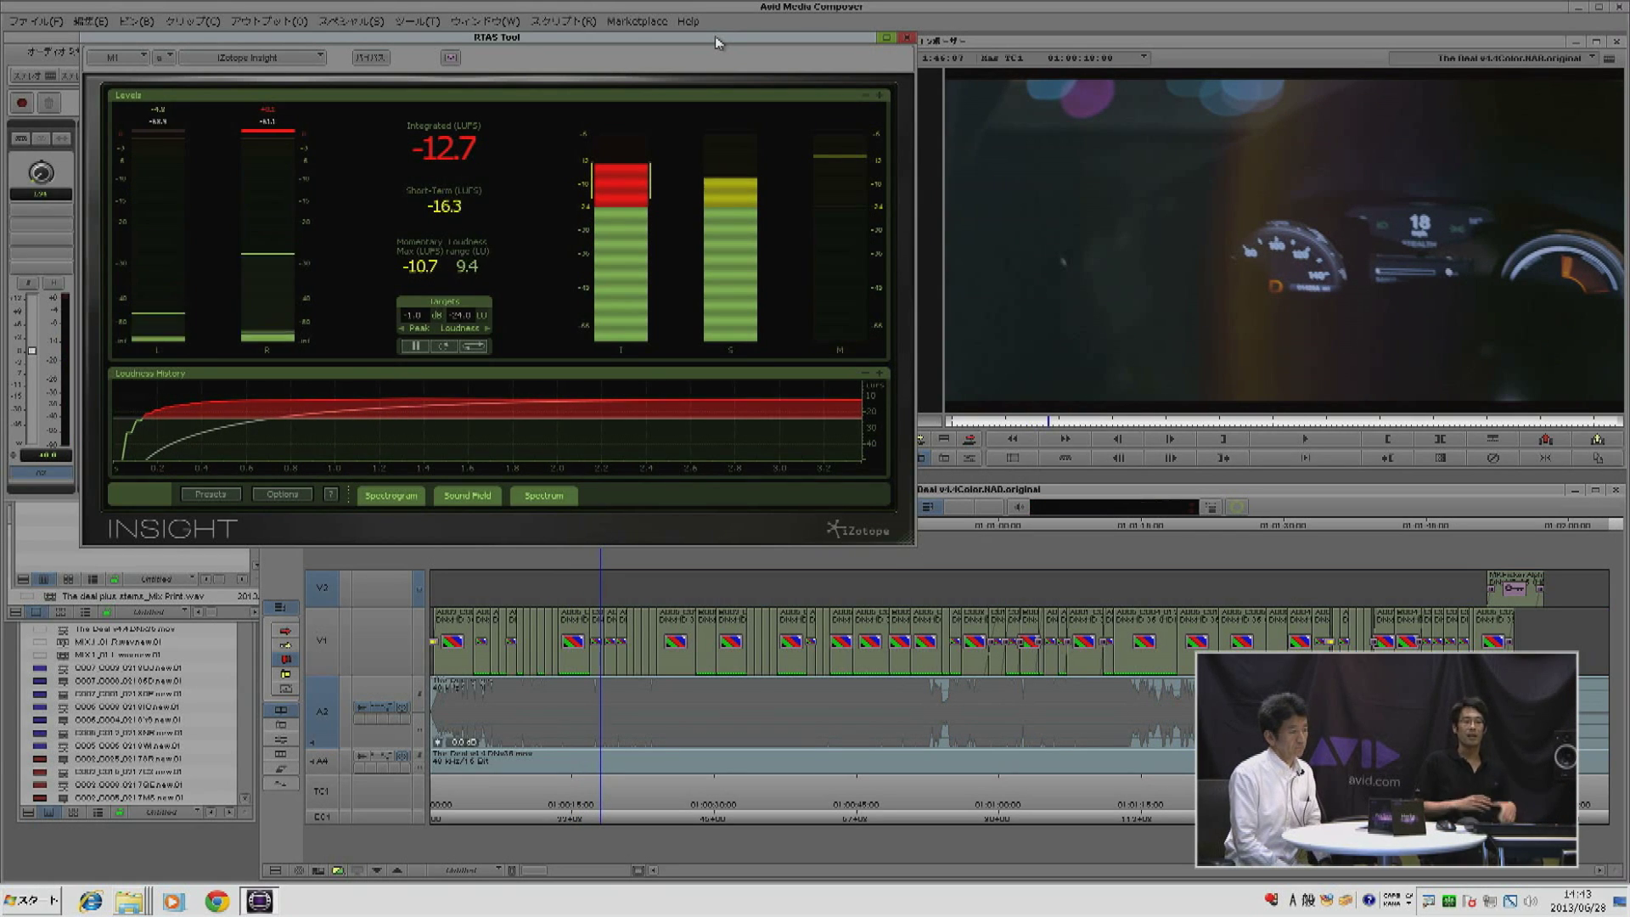